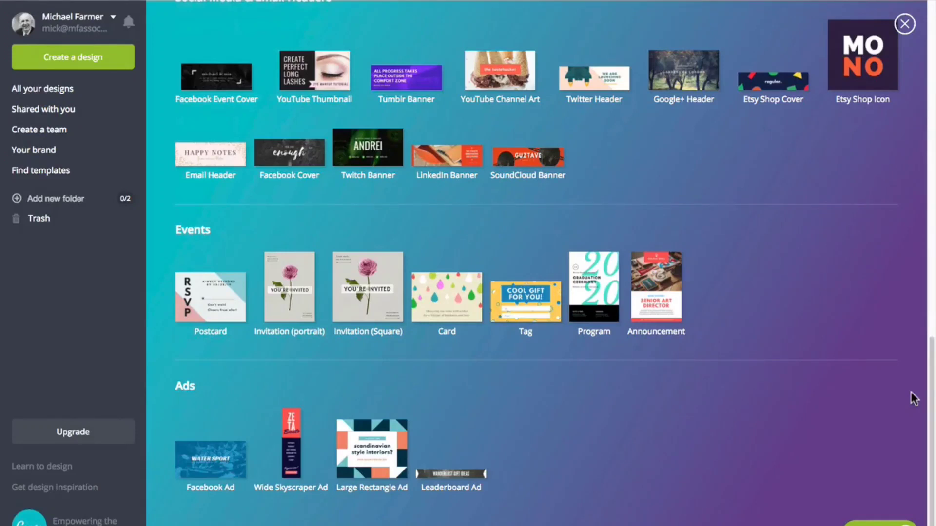
Start a Wide Skyscraper Ad design and apply the blue mountain "Climb Higher Heights" layout.
{"action": "left_click", "coordinate": [299, 461]}
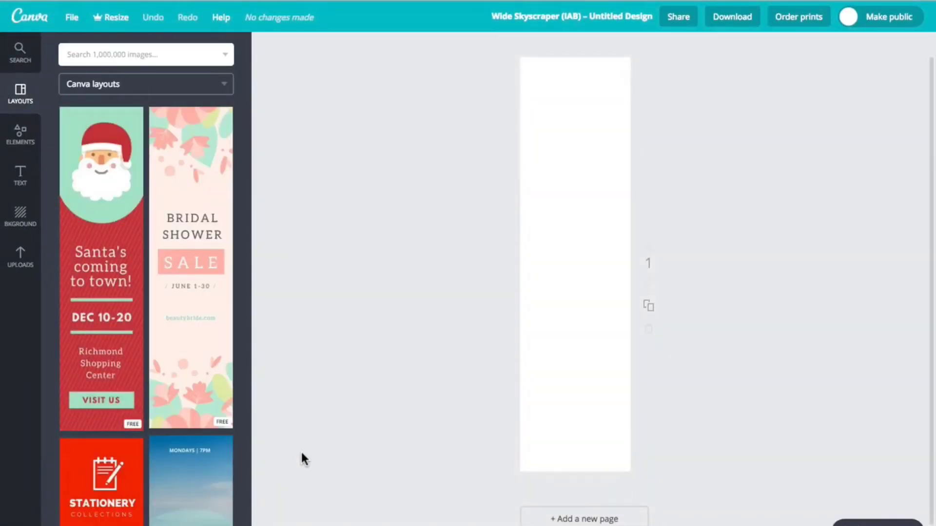
{"action": "left_click", "coordinate": [164, 267]}
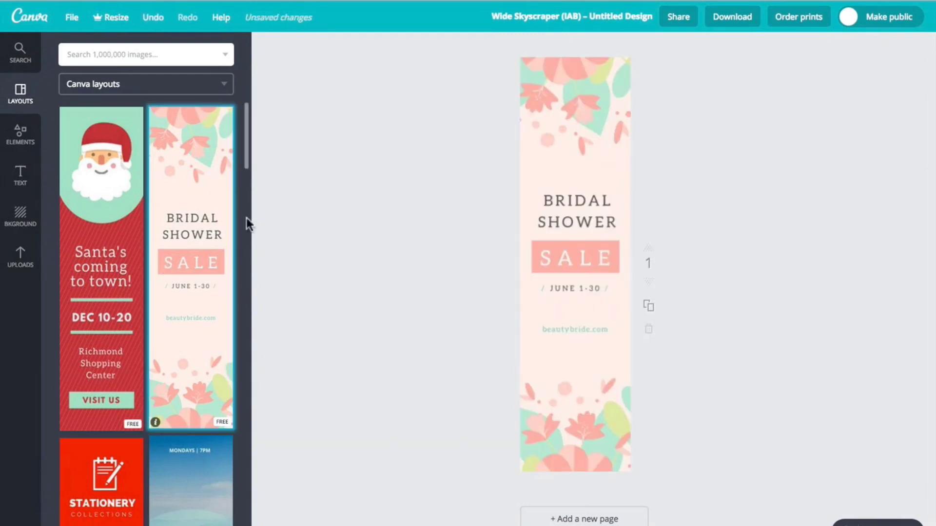
{"action": "left_click_drag", "start_coordinate": [247, 149], "coordinate": [248, 189]}
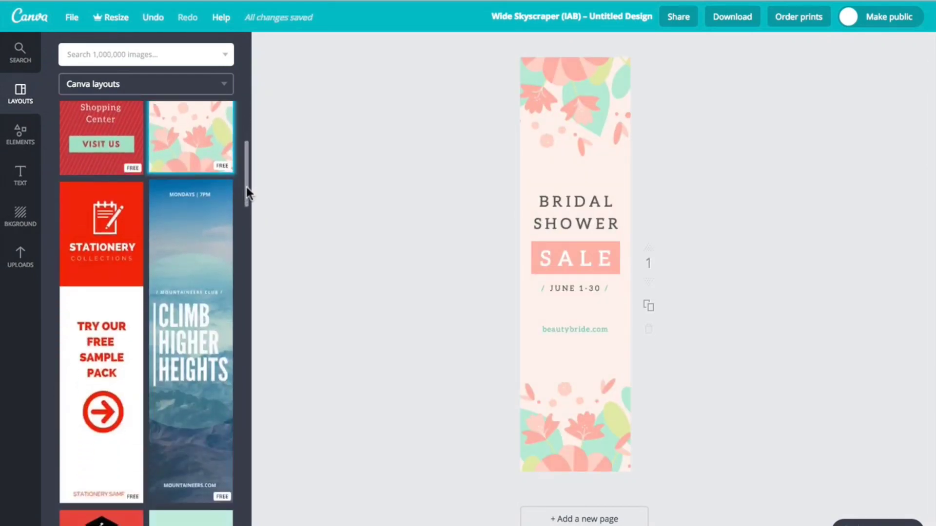
{"action": "left_click", "coordinate": [115, 286]}
{"action": "left_click", "coordinate": [204, 285]}
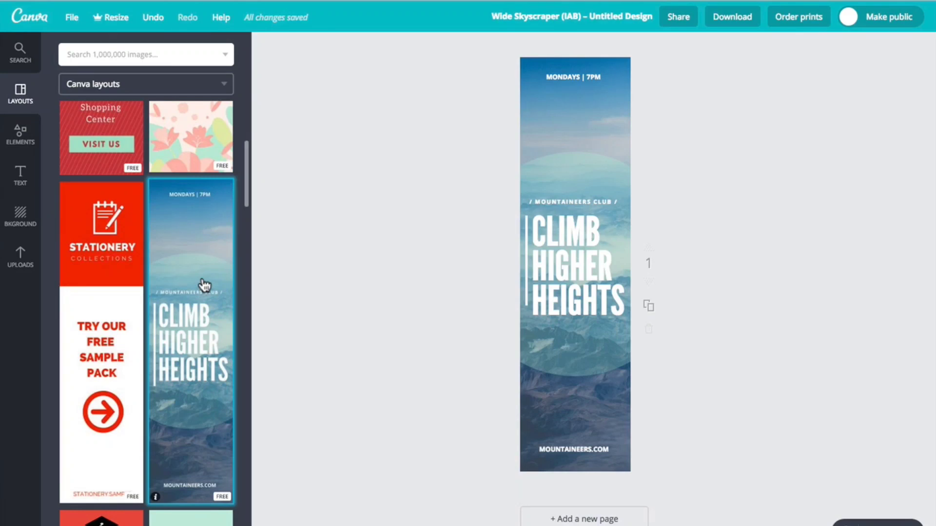
Set the "Climb Higher Heights" heading to the Abril Fatface font at size 21.
{"action": "left_click", "coordinate": [575, 287]}
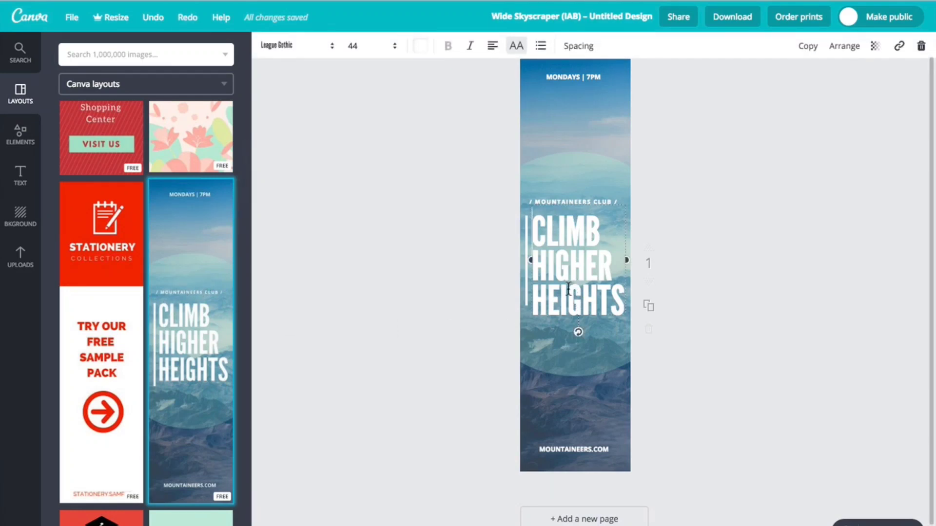
{"action": "left_click", "coordinate": [332, 46]}
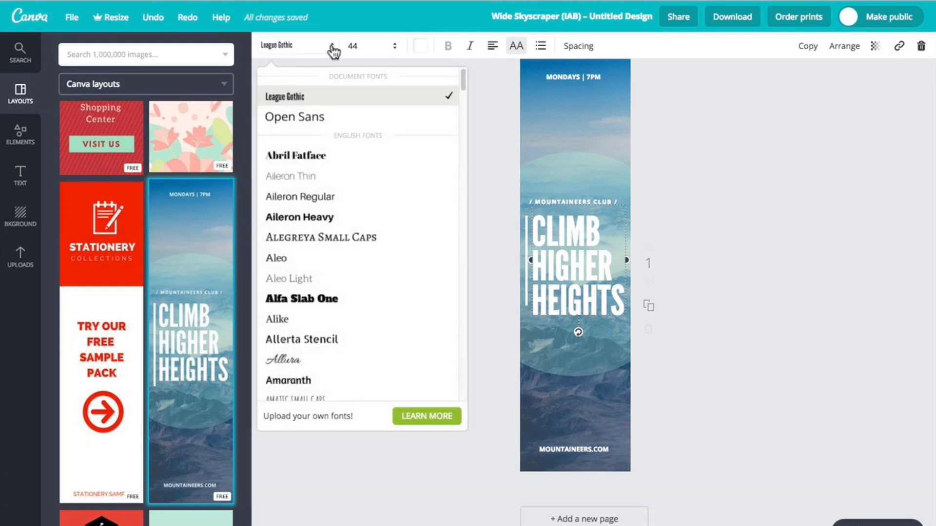
{"action": "left_click", "coordinate": [305, 157]}
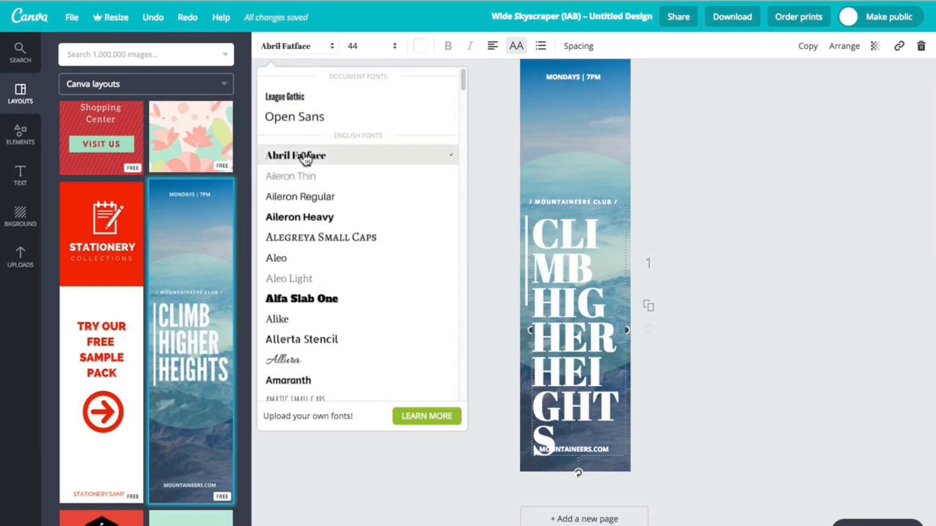
{"action": "left_click", "coordinate": [394, 45]}
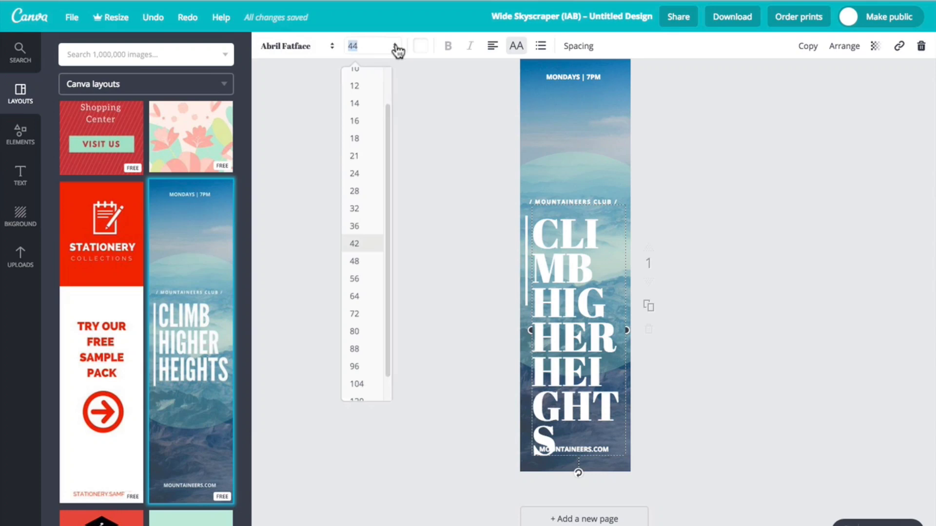
{"action": "left_click", "coordinate": [369, 177]}
{"action": "left_click", "coordinate": [355, 47]}
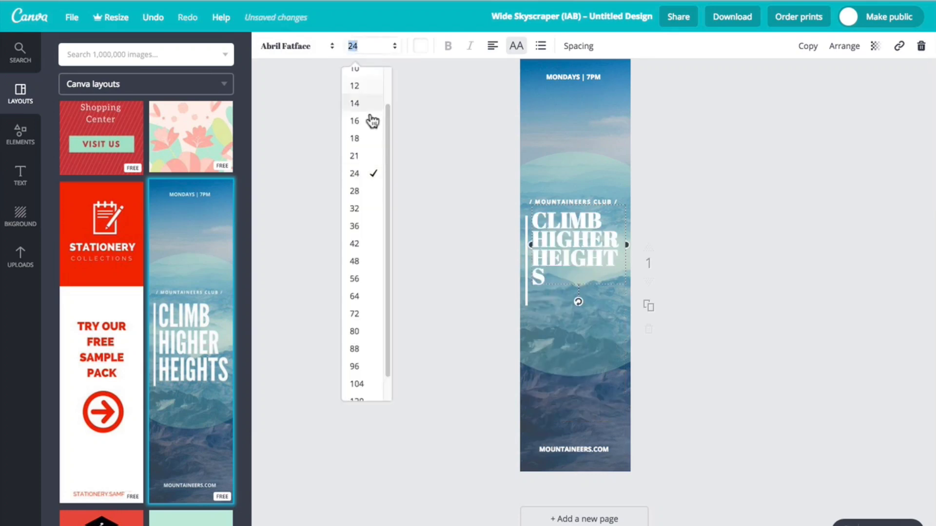
{"action": "left_click", "coordinate": [363, 160]}
Recolour the heading text red from the default palette.
{"action": "left_click", "coordinate": [421, 46]}
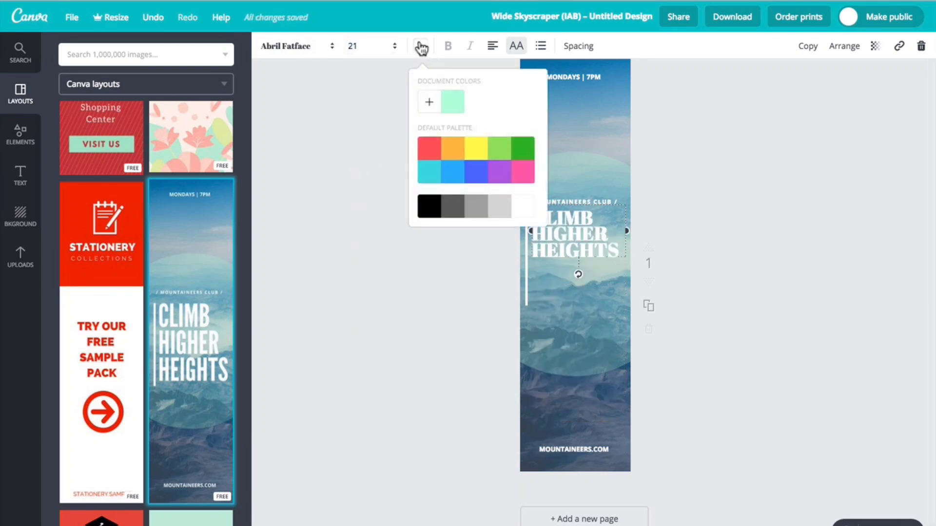
{"action": "left_click", "coordinate": [432, 154]}
{"action": "left_click", "coordinate": [421, 47]}
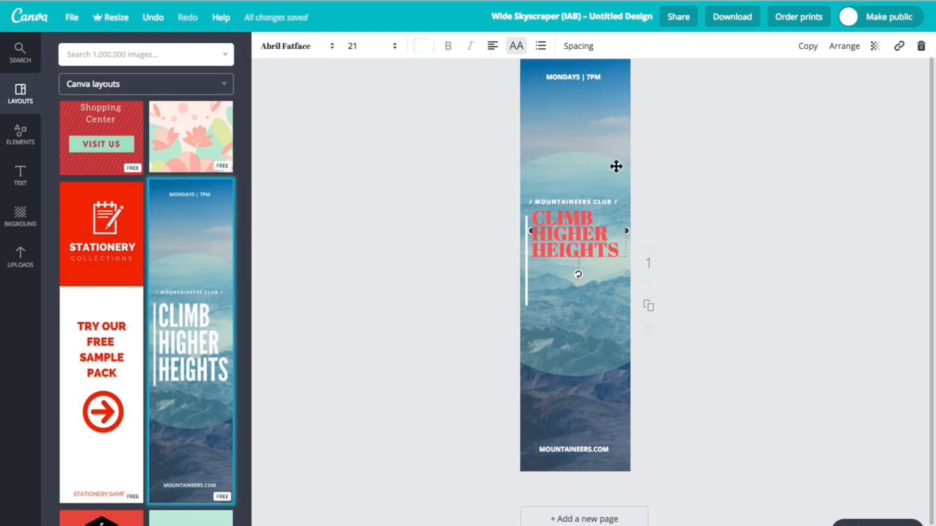
Replace the word HIGHER in the heading with BIGGER.
{"action": "double_click", "coordinate": [594, 234]}
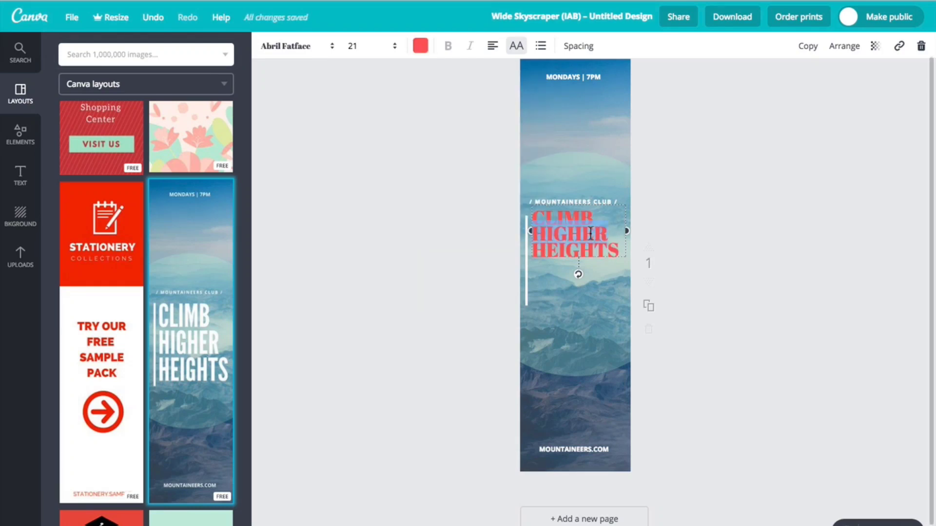
{"action": "type", "text": "BIG"}
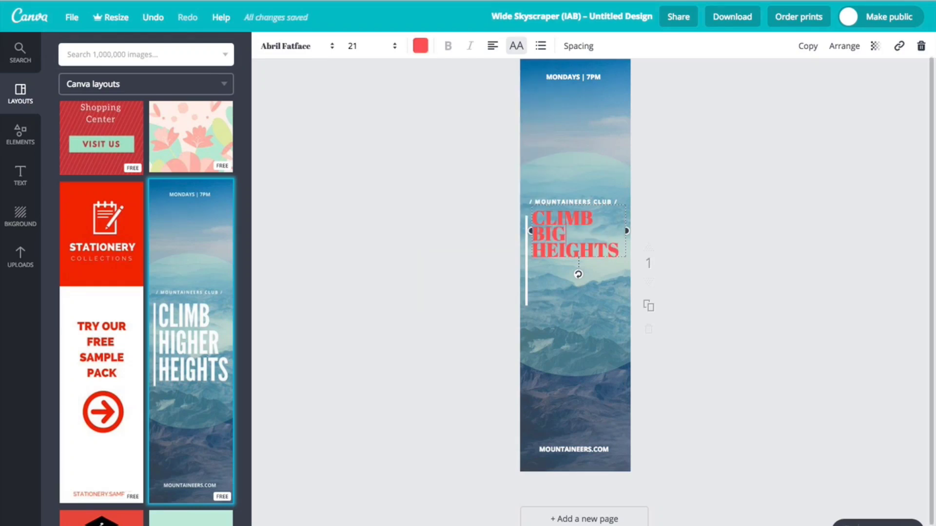
{"action": "type", "text": "GER"}
{"action": "left_click", "coordinate": [686, 226]}
{"action": "left_click", "coordinate": [575, 390]}
{"action": "mouse_move", "coordinate": [521, 470]}
{"action": "left_mouse_down"}
{"action": "mouse_move", "coordinate": [560, 411]}
{"action": "mouse_move", "coordinate": [547, 444]}
{"action": "mouse_move", "coordinate": [519, 466]}
{"action": "left_mouse_up"}
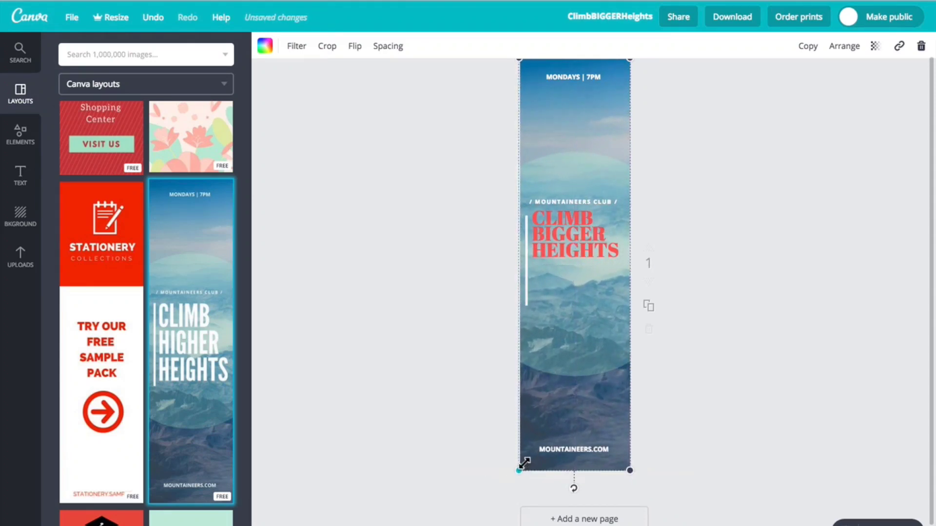
Upload the green_door.jpg image and add it to the banner.
{"action": "left_click", "coordinate": [22, 257]}
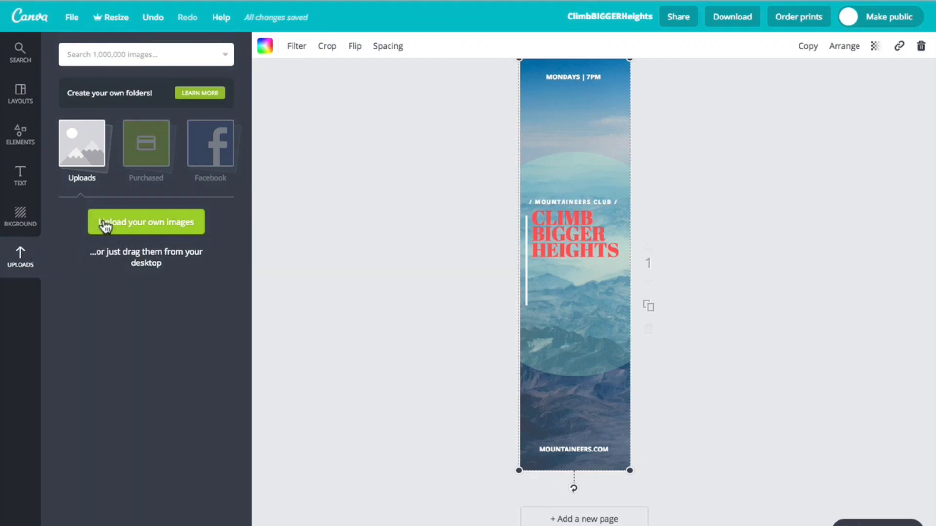
{"action": "left_click", "coordinate": [105, 225]}
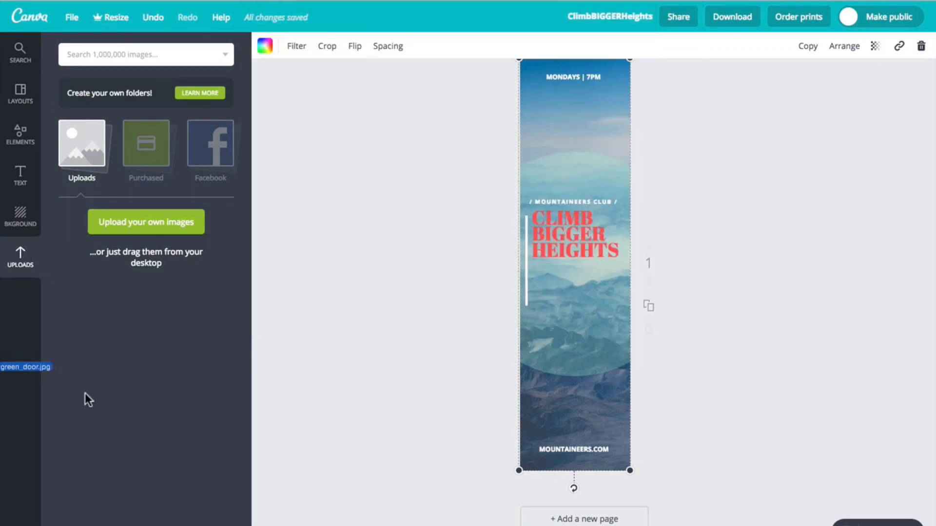
{"action": "left_click_drag", "start_coordinate": [83, 397], "coordinate": [202, 348]}
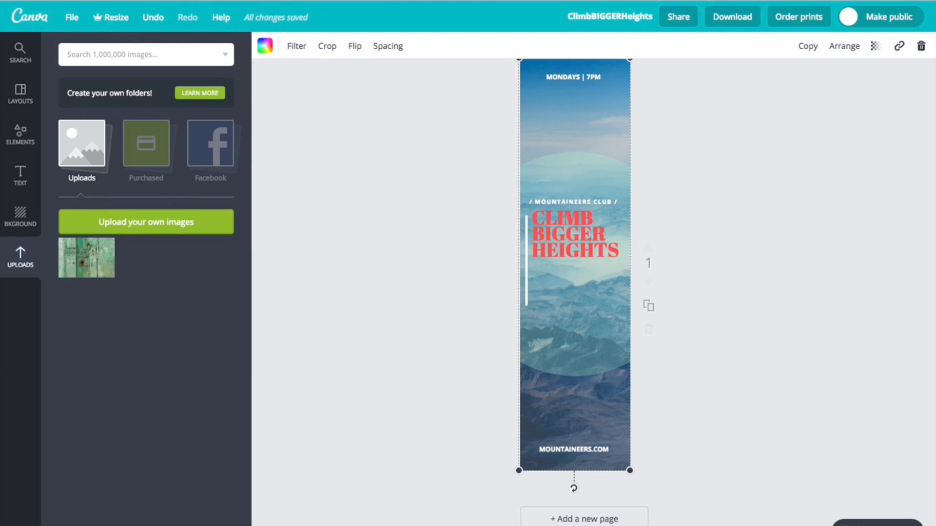
{"action": "left_click", "coordinate": [86, 254]}
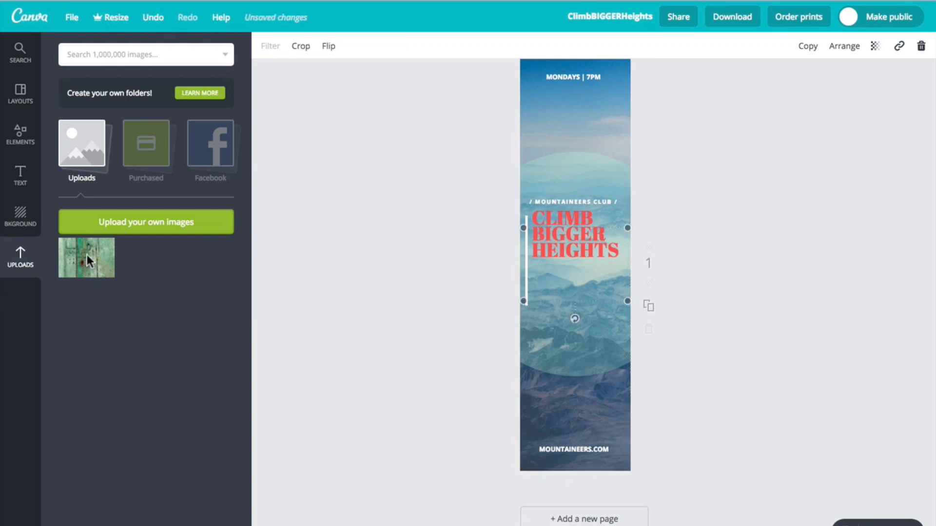
Delete the mountain background and the other layout elements, keeping only the red heading and the door photo.
{"action": "left_click", "coordinate": [540, 391]}
{"action": "key", "text": "Delete"}
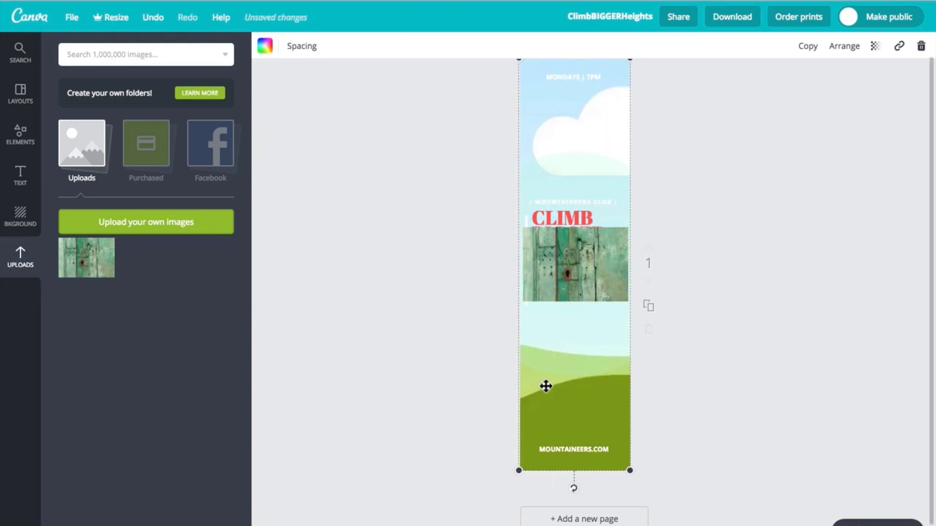
{"action": "key", "text": "Delete"}
{"action": "left_click", "coordinate": [562, 355]}
{"action": "key", "text": "Delete"}
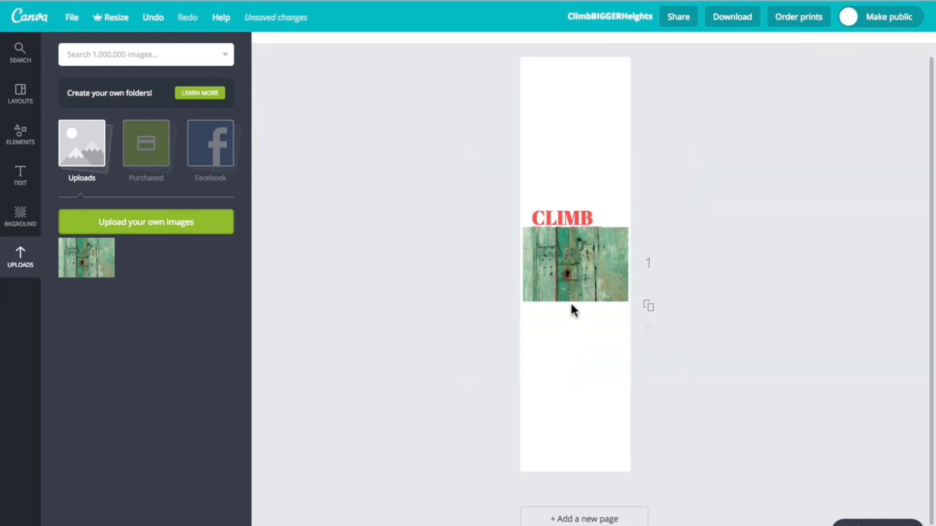
Enlarge the door photo beyond the banner's width and move it down to fill the area below the heading.
{"action": "left_click", "coordinate": [546, 295]}
{"action": "left_click_drag", "start_coordinate": [524, 301], "coordinate": [384, 399]}
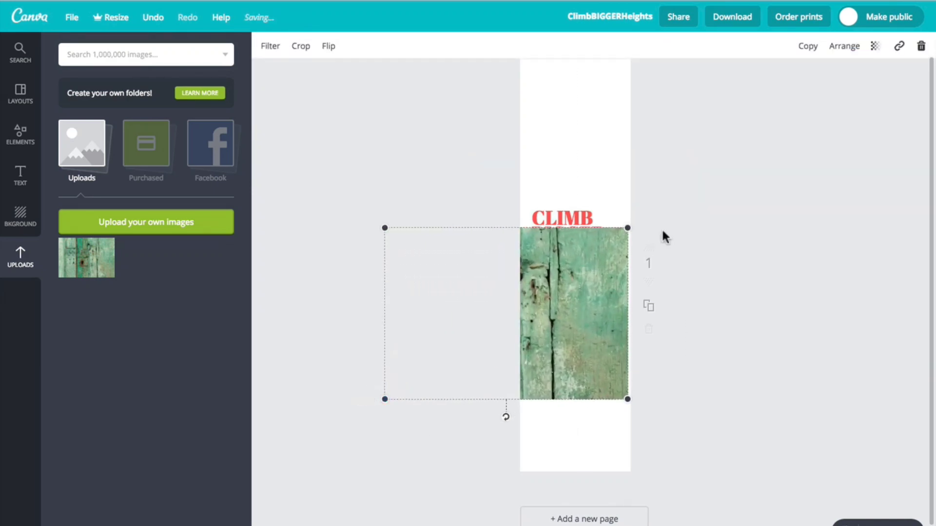
{"action": "left_click_drag", "start_coordinate": [628, 228], "coordinate": [753, 185]}
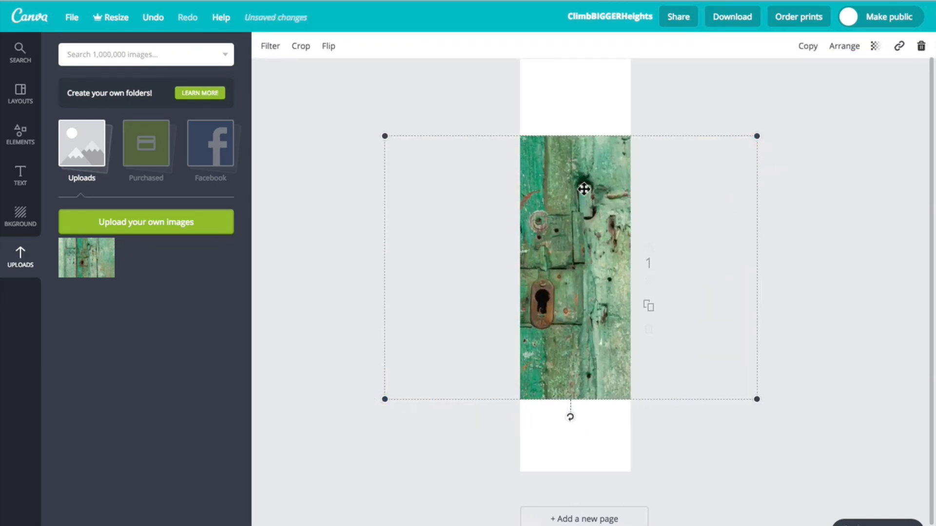
{"action": "left_click_drag", "start_coordinate": [585, 189], "coordinate": [594, 313]}
{"action": "left_click", "coordinate": [704, 217]}
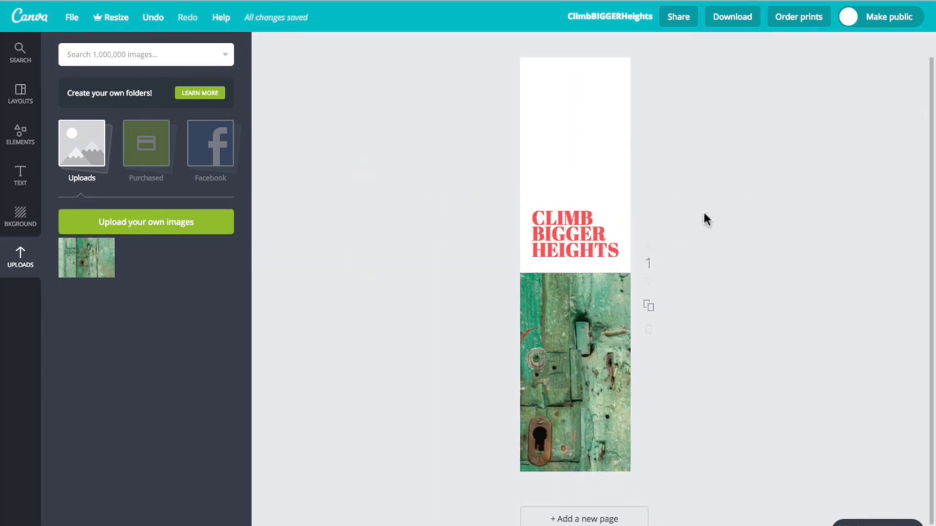
Flip the door photo horizontally and apply the Edge filter to it.
{"action": "left_click", "coordinate": [616, 332]}
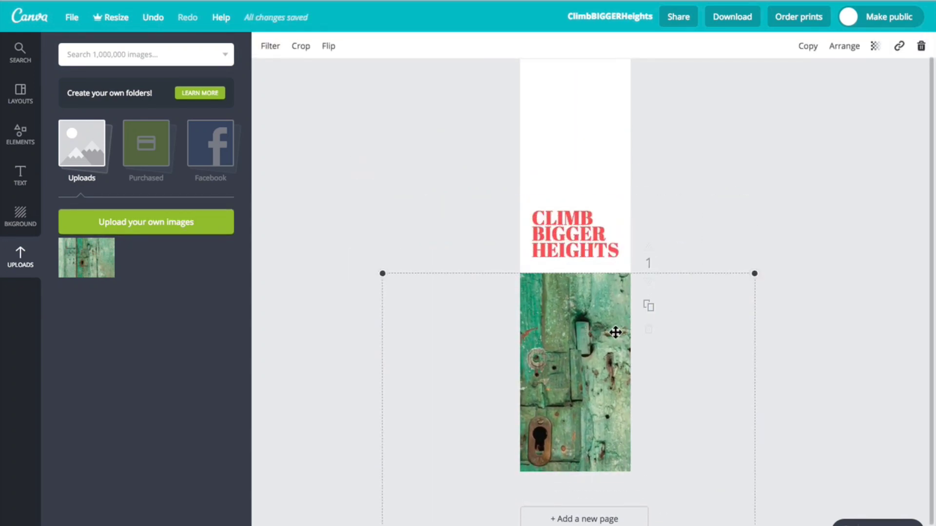
{"action": "left_click", "coordinate": [328, 47]}
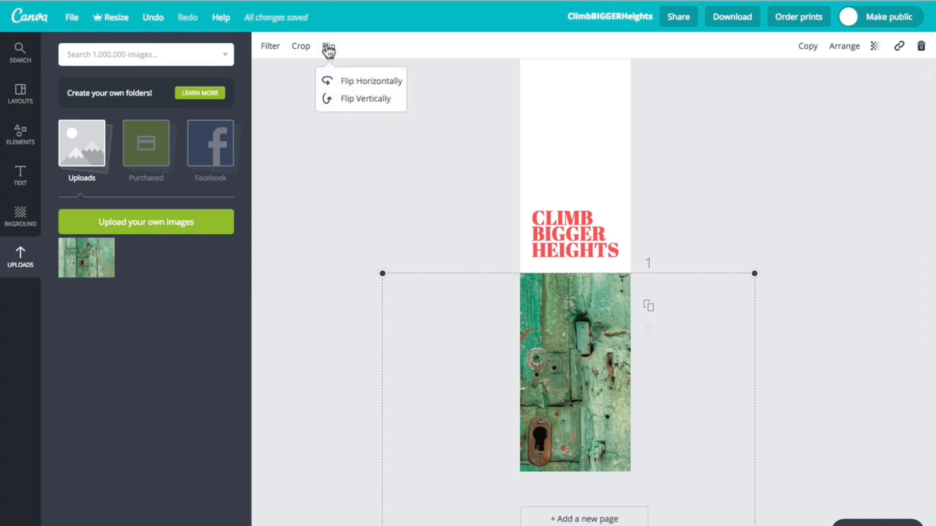
{"action": "left_click", "coordinate": [346, 81]}
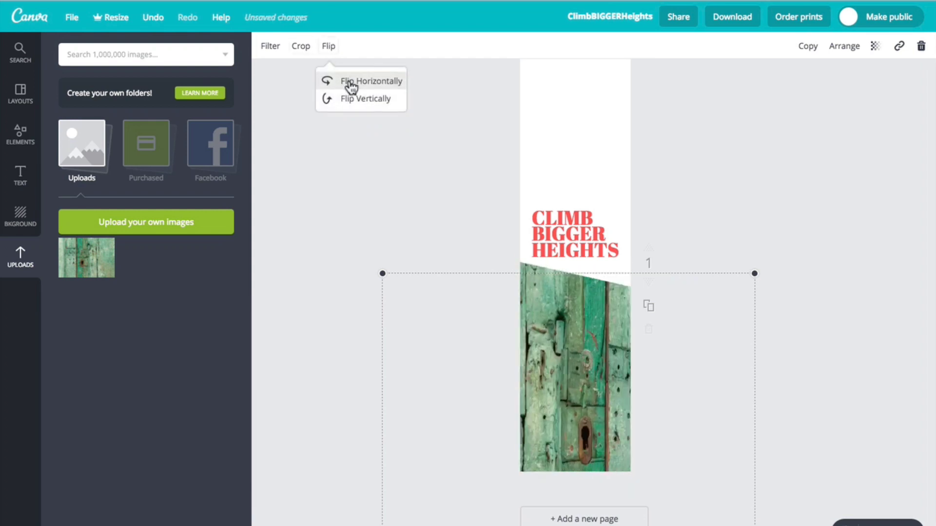
{"action": "left_click", "coordinate": [271, 49]}
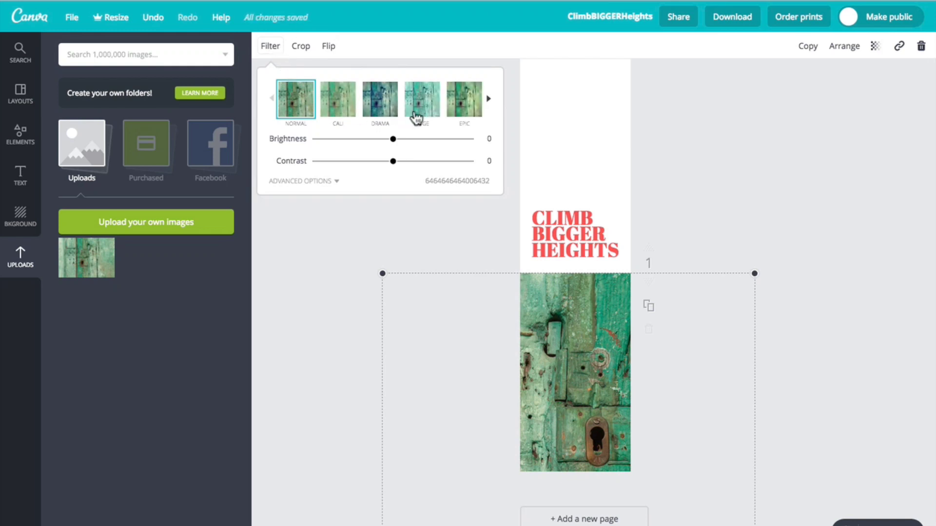
{"action": "left_click", "coordinate": [460, 111]}
{"action": "left_click", "coordinate": [415, 108]}
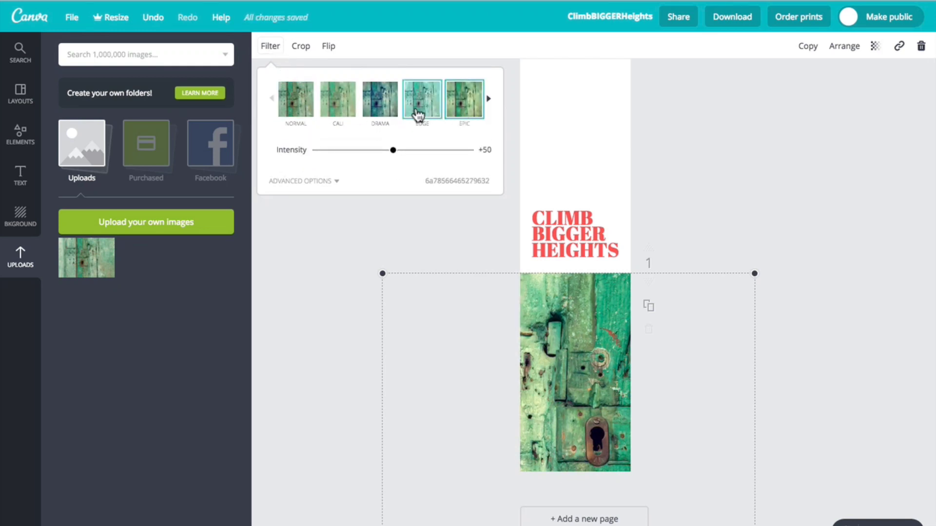
Add an orange-red patterned line from the Lines elements and place it above the heading.
{"action": "left_click", "coordinate": [20, 142]}
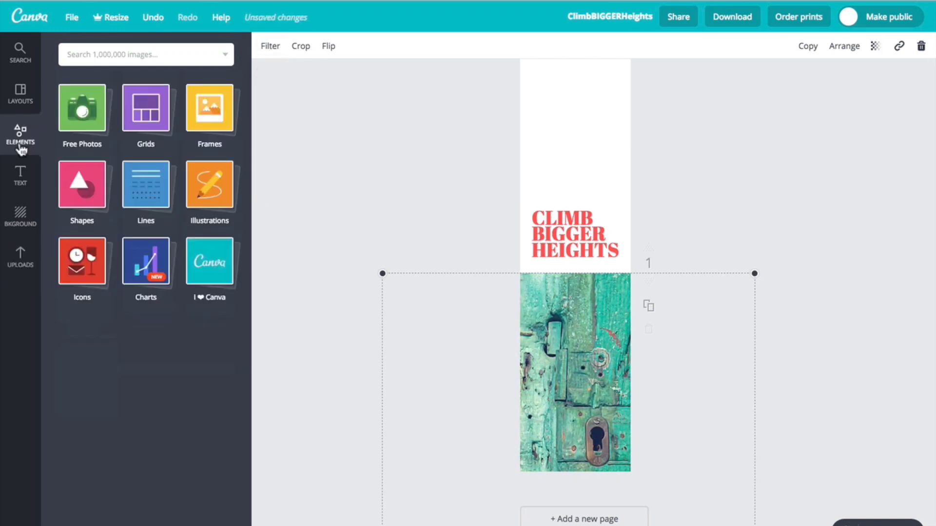
{"action": "left_click", "coordinate": [143, 192]}
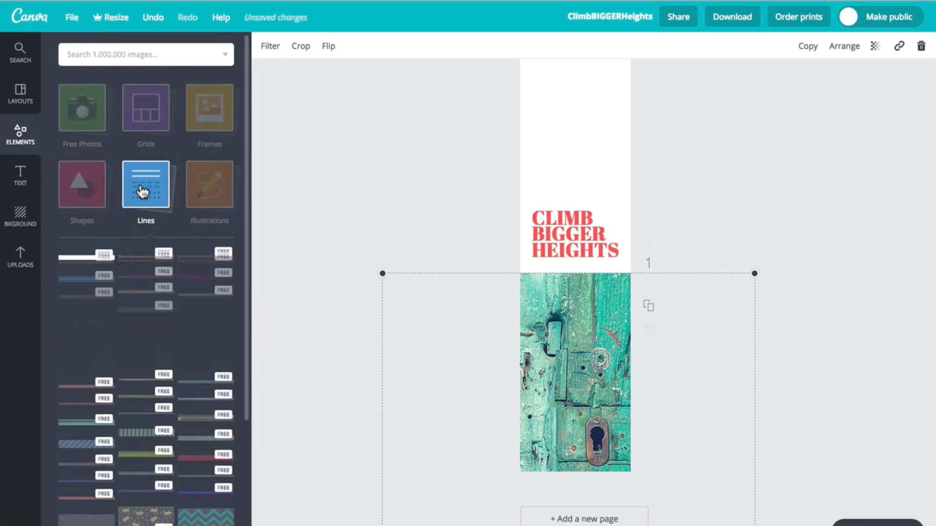
{"action": "left_click", "coordinate": [87, 385]}
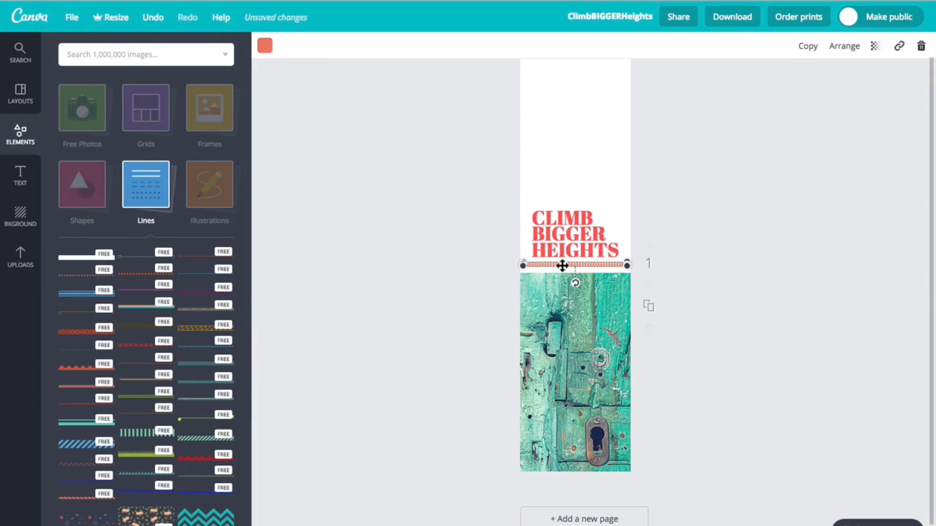
{"action": "left_click_drag", "start_coordinate": [562, 262], "coordinate": [566, 165]}
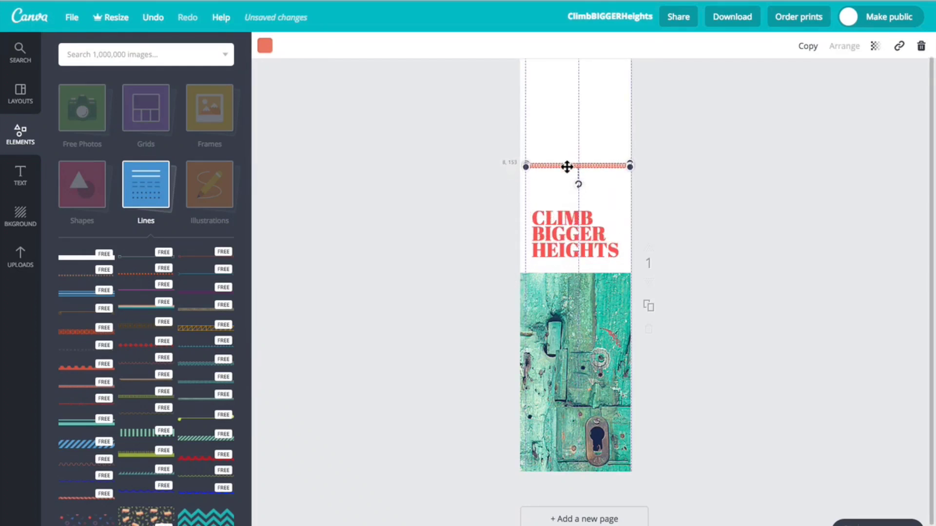
Add a black outlined square, shrink it and place it just above the orange-red line near the banner's left edge.
{"action": "left_click", "coordinate": [85, 197]}
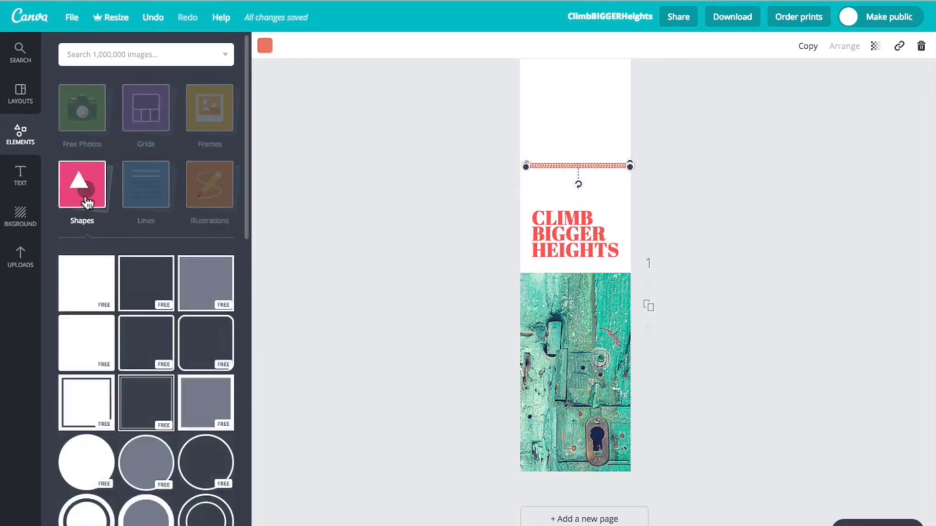
{"action": "left_click_drag", "start_coordinate": [146, 273], "coordinate": [603, 101]}
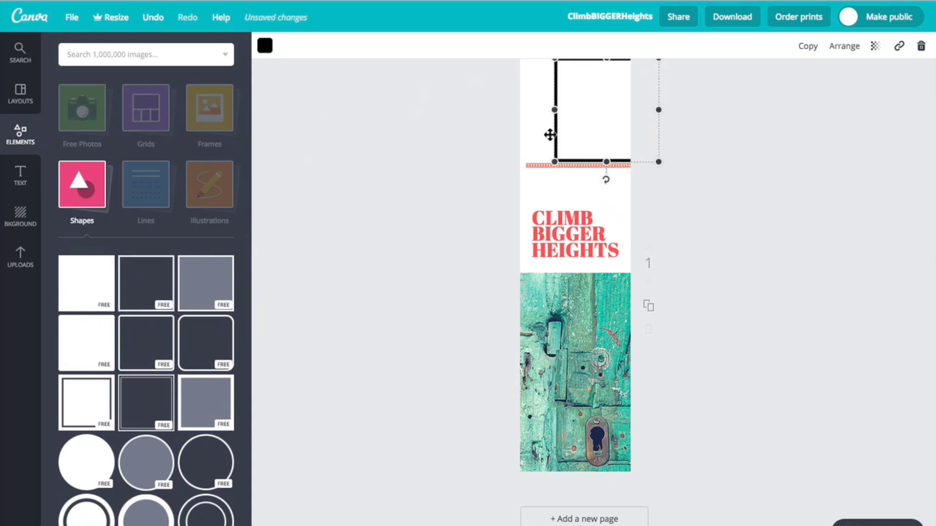
{"action": "left_click_drag", "start_coordinate": [554, 161], "coordinate": [544, 135]}
{"action": "left_click", "coordinate": [589, 116]}
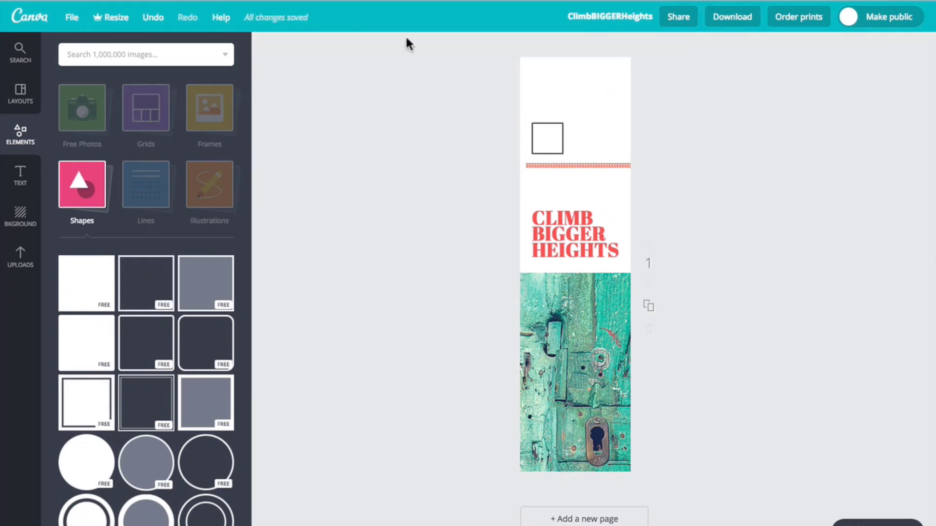
Save the banner design, and undo and redo the latest move of the outlined square.
{"action": "left_click", "coordinate": [69, 17]}
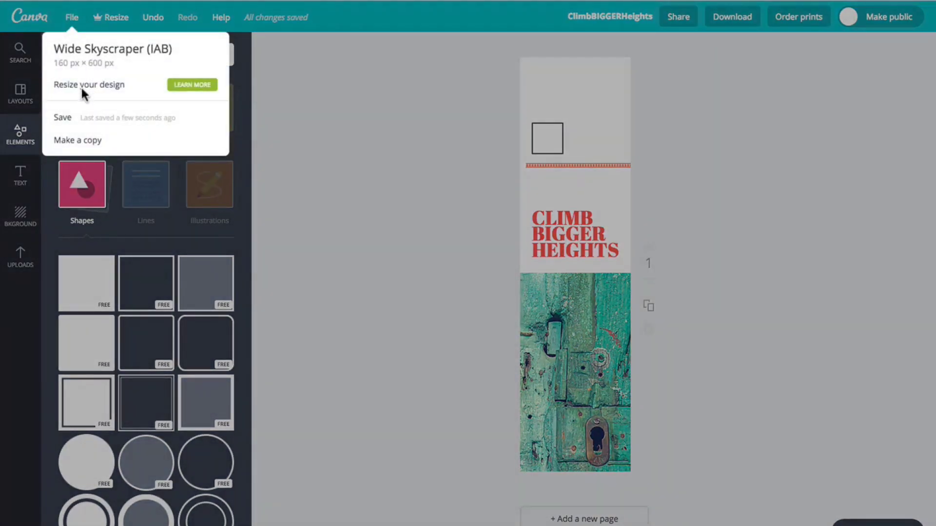
{"action": "left_click", "coordinate": [70, 117]}
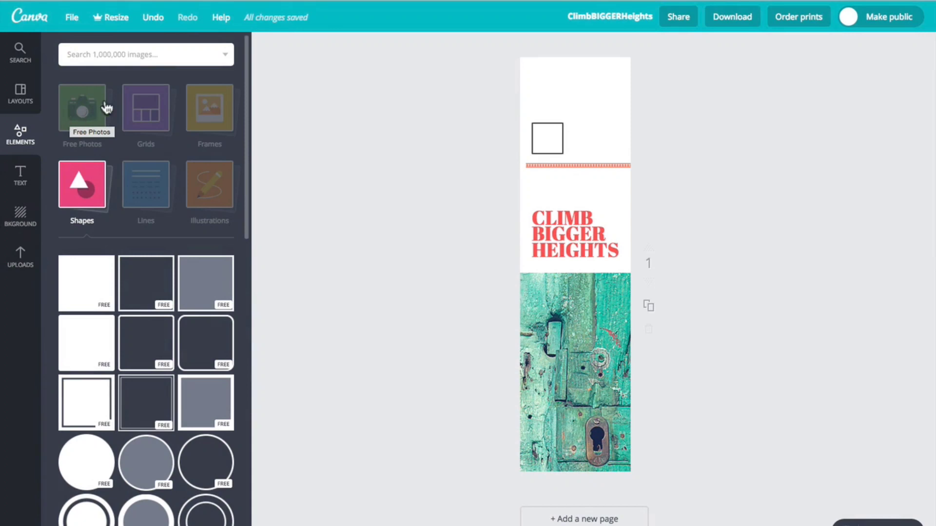
{"action": "left_click", "coordinate": [153, 20]}
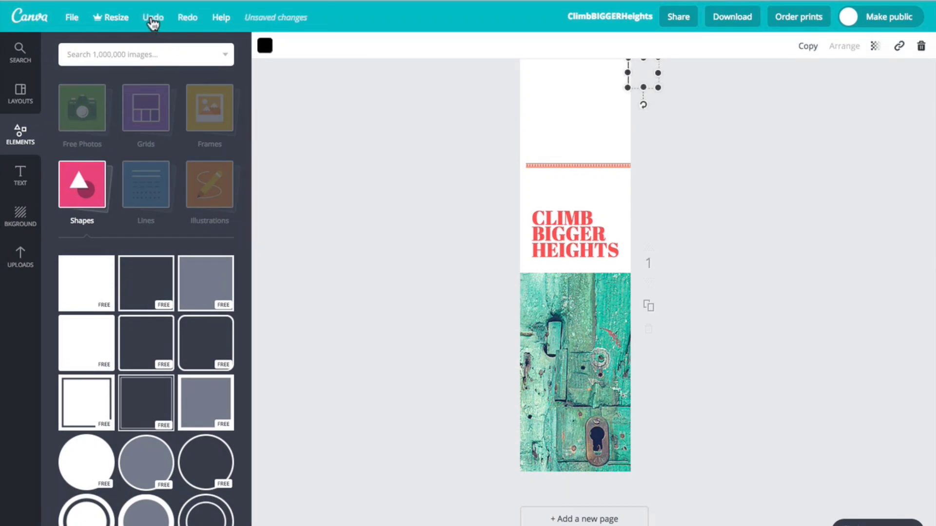
{"action": "left_click", "coordinate": [187, 19]}
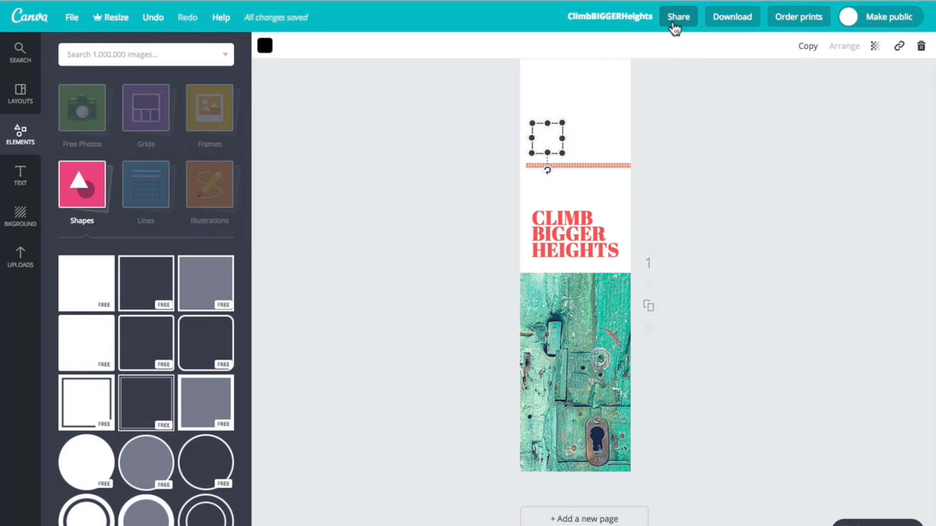
Download the finished banner as a JPG file.
{"action": "left_click", "coordinate": [731, 24]}
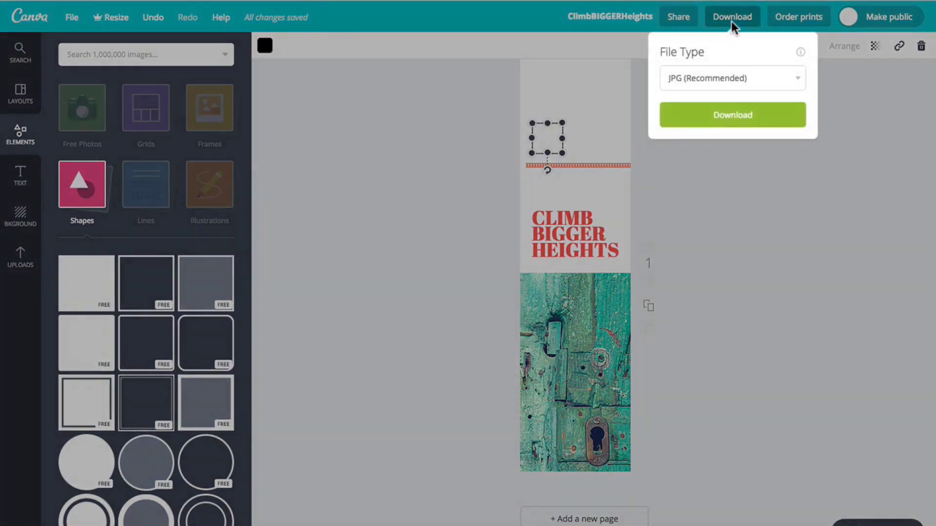
{"action": "left_click", "coordinate": [752, 116]}
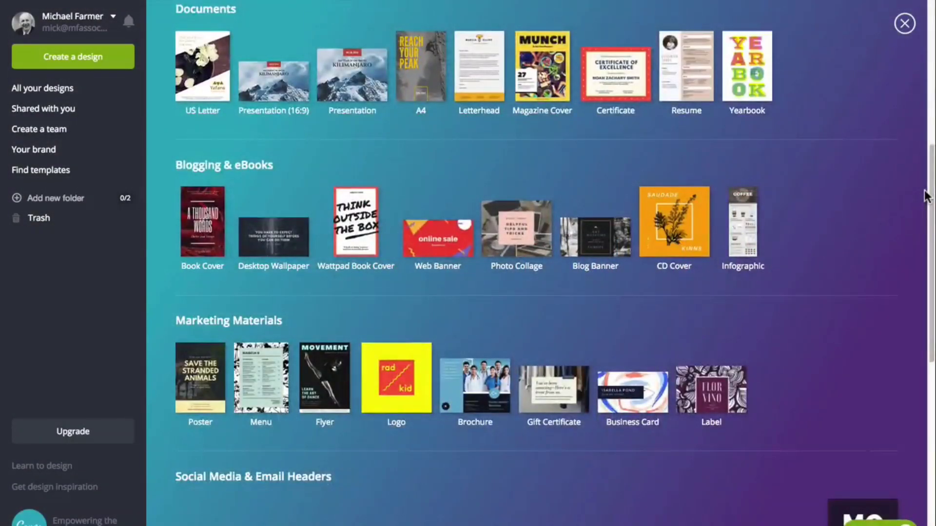
Create a new Book Cover design and apply the free "The Way We Get By" layout to it.
{"action": "left_click", "coordinate": [222, 251]}
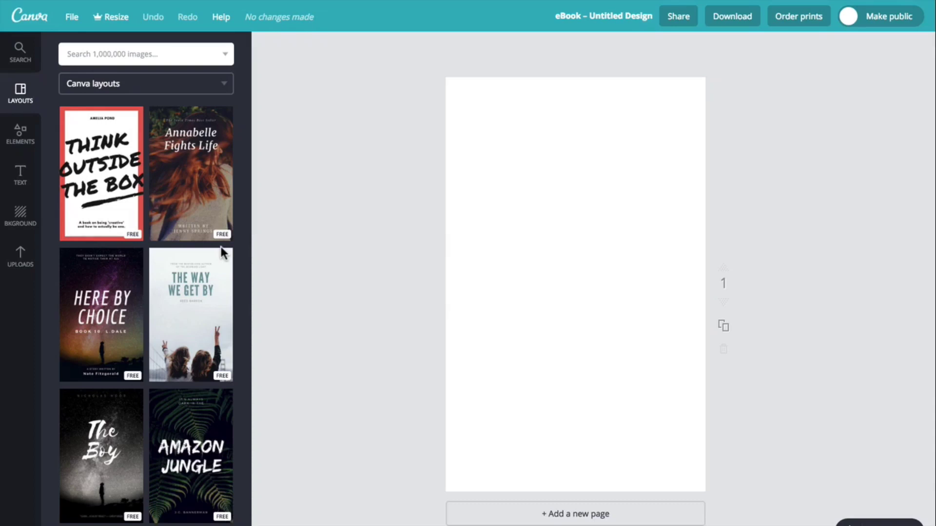
{"action": "left_click", "coordinate": [79, 234]}
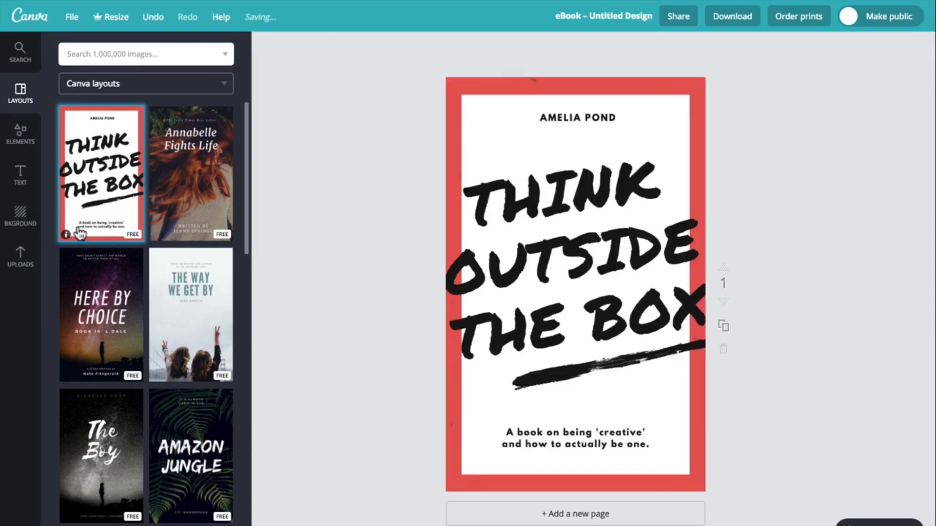
{"action": "left_click", "coordinate": [111, 284]}
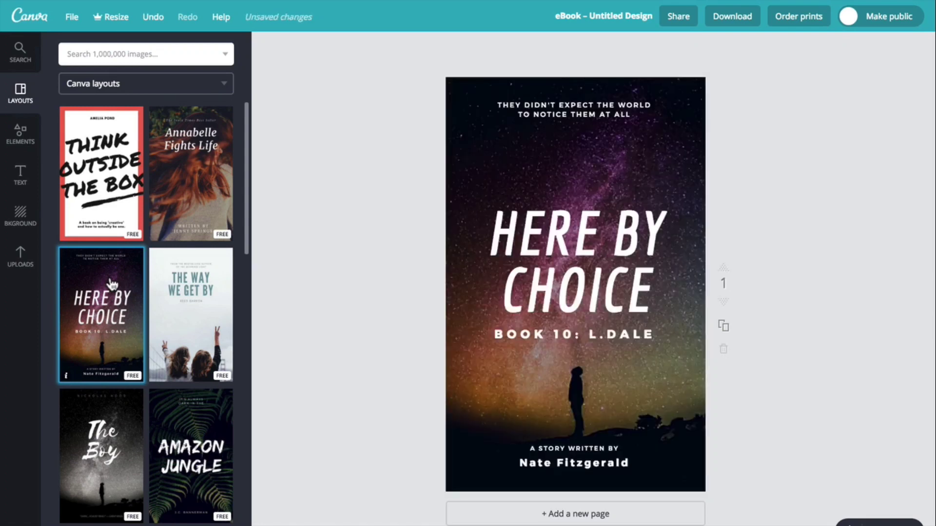
{"action": "left_click", "coordinate": [174, 316]}
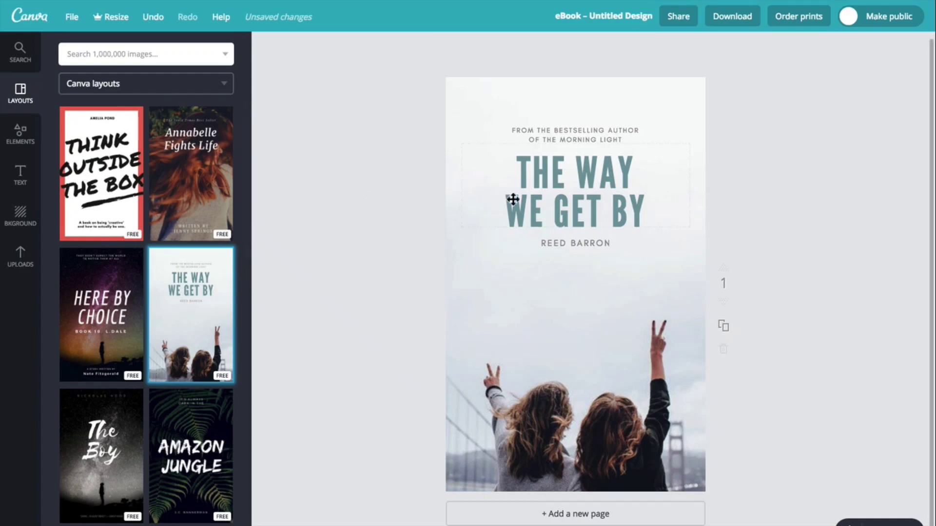
Set the cover title "The Way We Get By" to the Aleo font at size 64.
{"action": "left_click", "coordinate": [568, 193]}
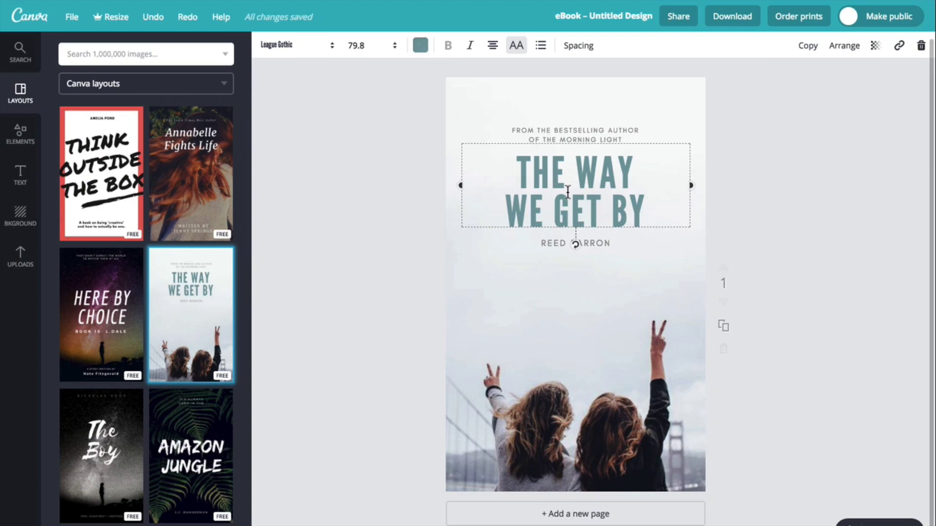
{"action": "left_click", "coordinate": [331, 47]}
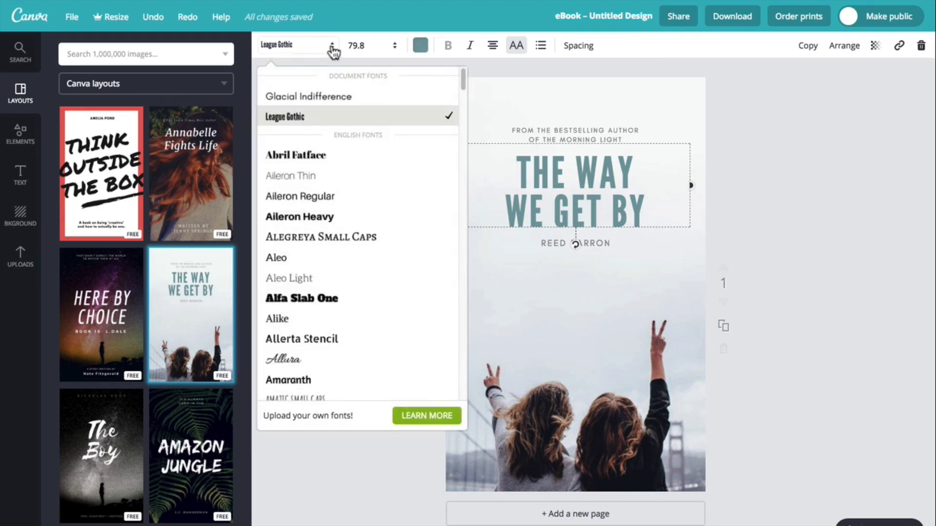
{"action": "left_click", "coordinate": [292, 261]}
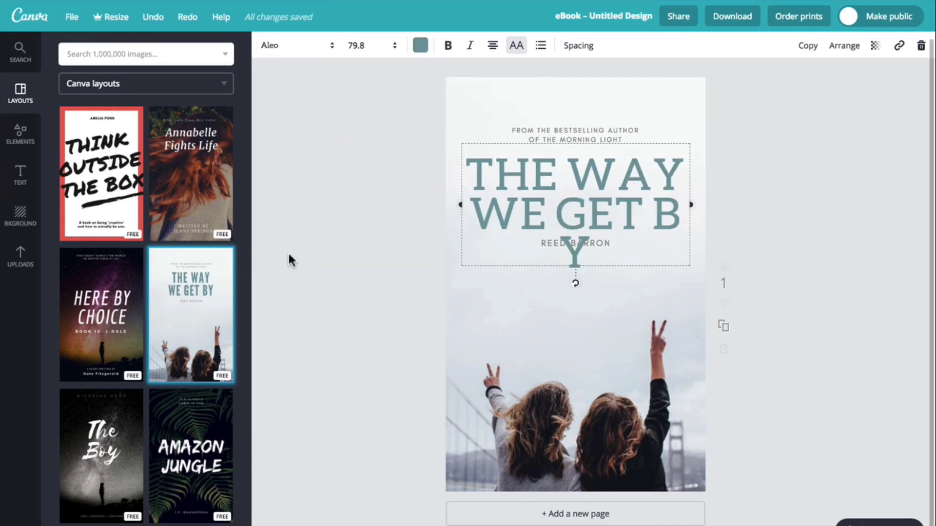
{"action": "left_click", "coordinate": [370, 46]}
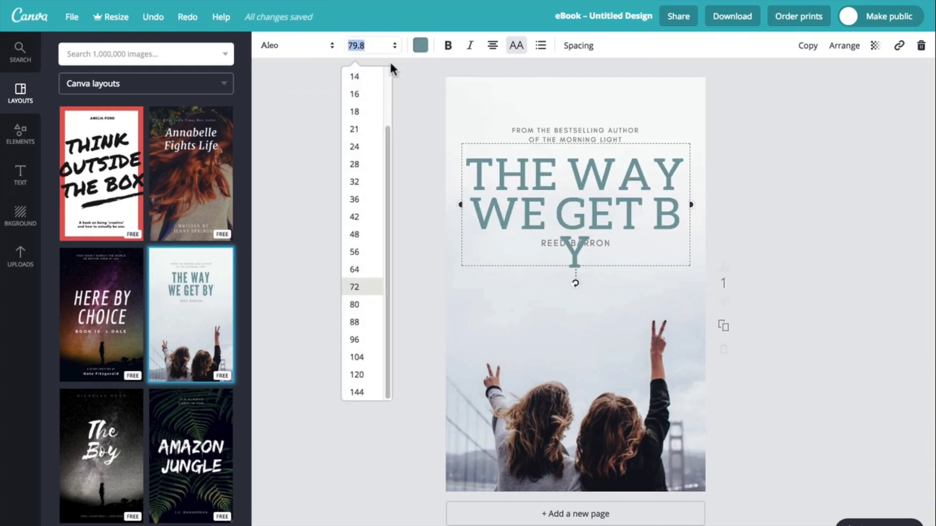
{"action": "left_click", "coordinate": [350, 271]}
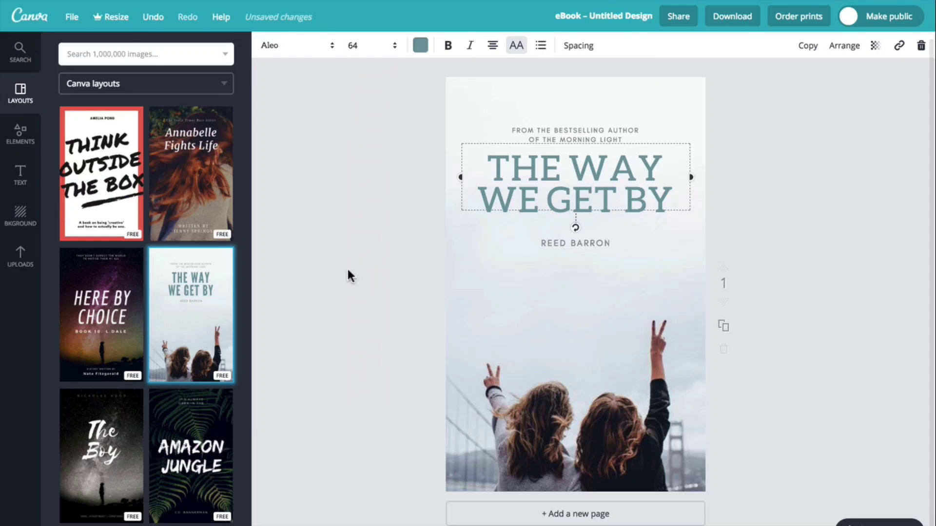
Colour the cover title purple from the default palette.
{"action": "left_click", "coordinate": [420, 45]}
{"action": "left_click", "coordinate": [504, 173]}
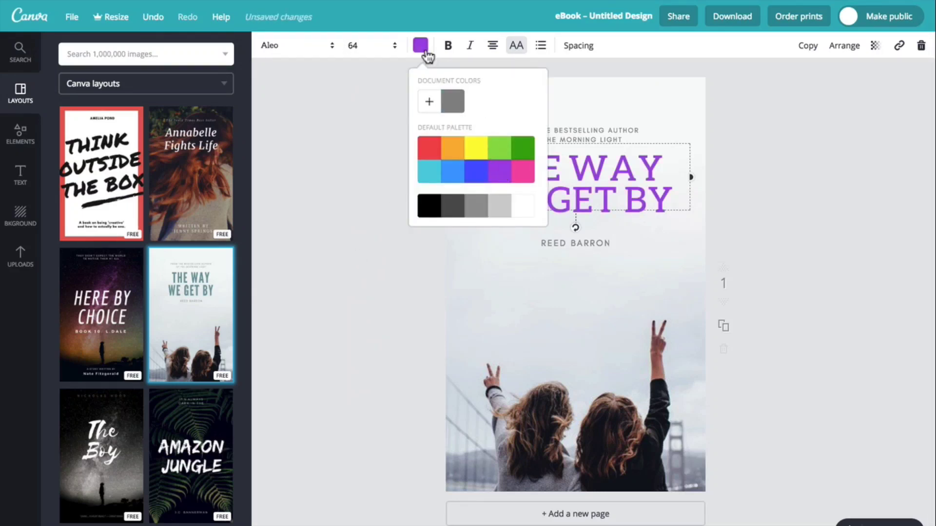
{"action": "left_click", "coordinate": [420, 46]}
Shorten the background photo from its lower edge and shift the image to the left inside its crop.
{"action": "left_click", "coordinate": [494, 281]}
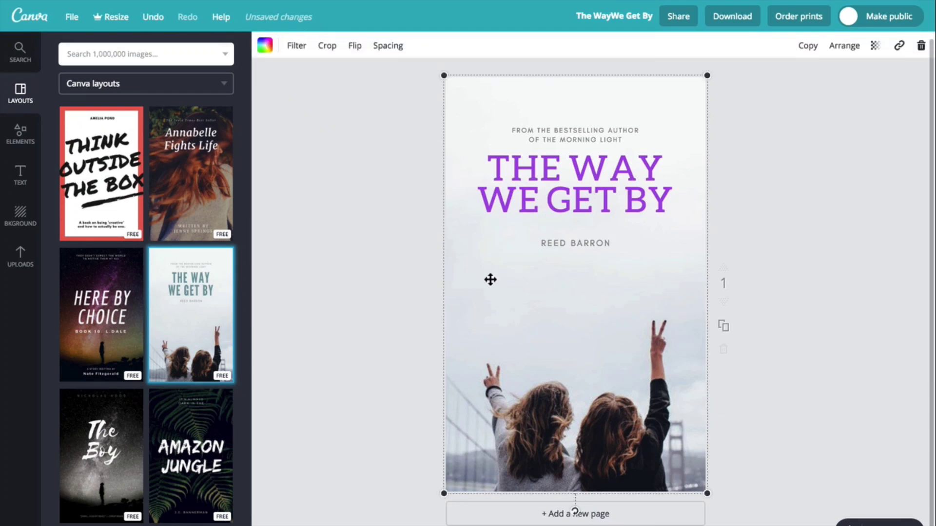
{"action": "left_click_drag", "start_coordinate": [443, 493], "coordinate": [445, 453]}
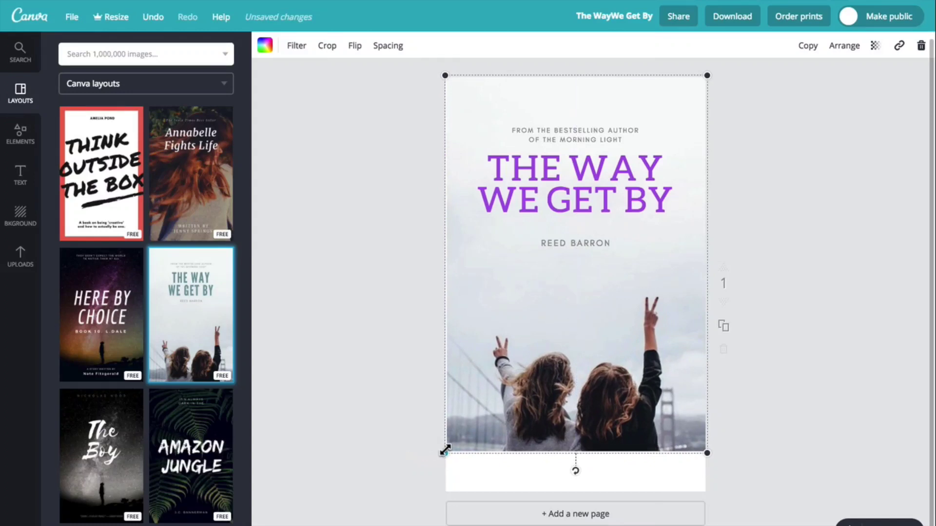
{"action": "double_click", "coordinate": [498, 379]}
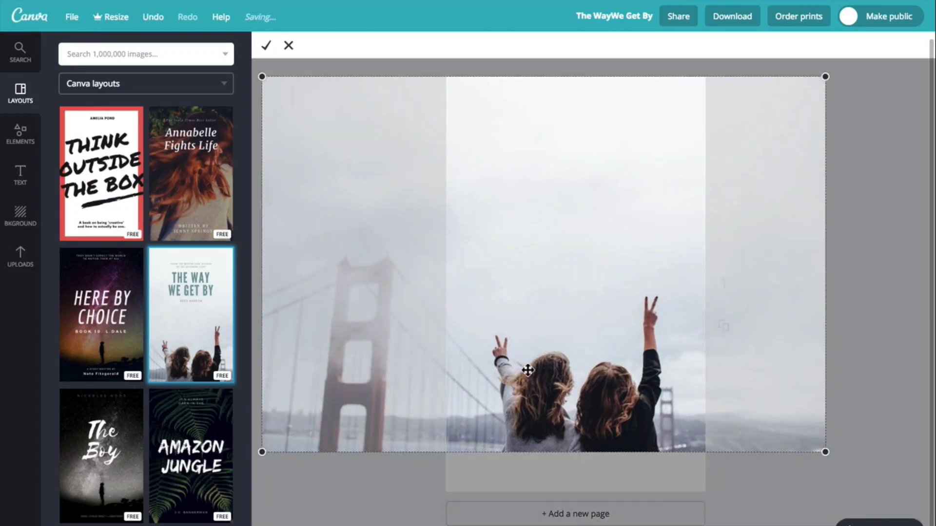
{"action": "left_click_drag", "start_coordinate": [527, 370], "coordinate": [494, 367]}
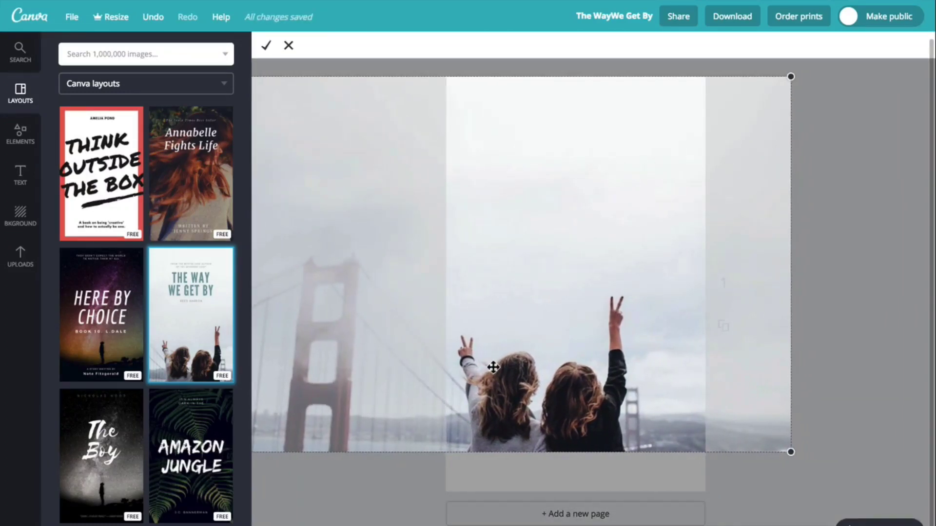
{"action": "left_click", "coordinate": [266, 45]}
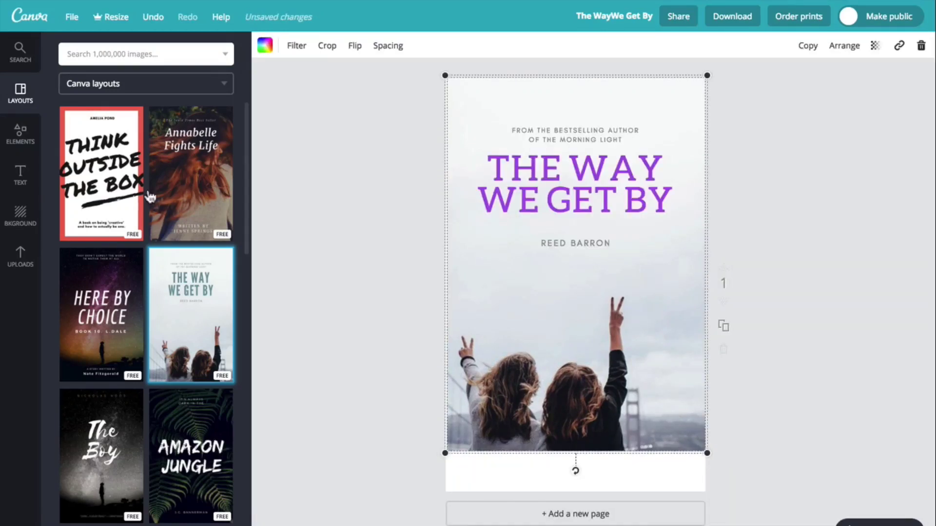
Upload the photo of the wooden door in a stone wall from the computer.
{"action": "left_click", "coordinate": [21, 257]}
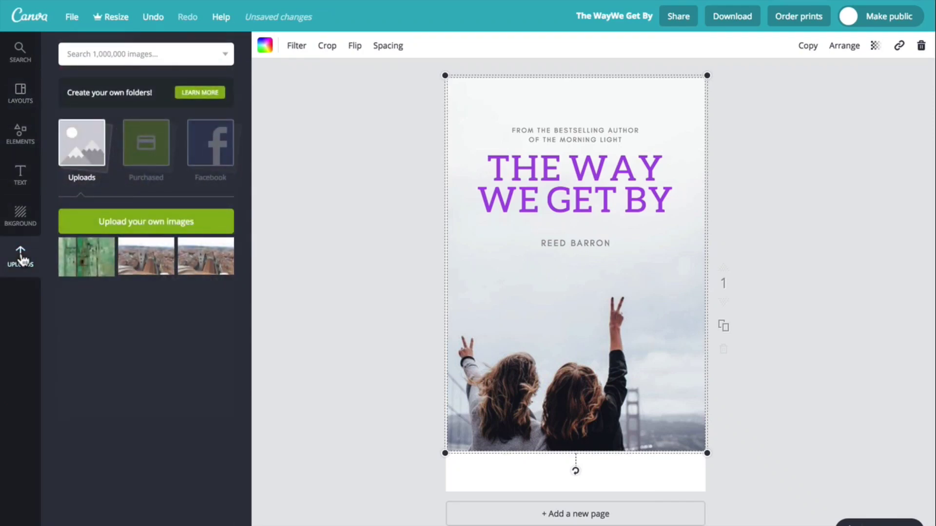
{"action": "left_click", "coordinate": [123, 230]}
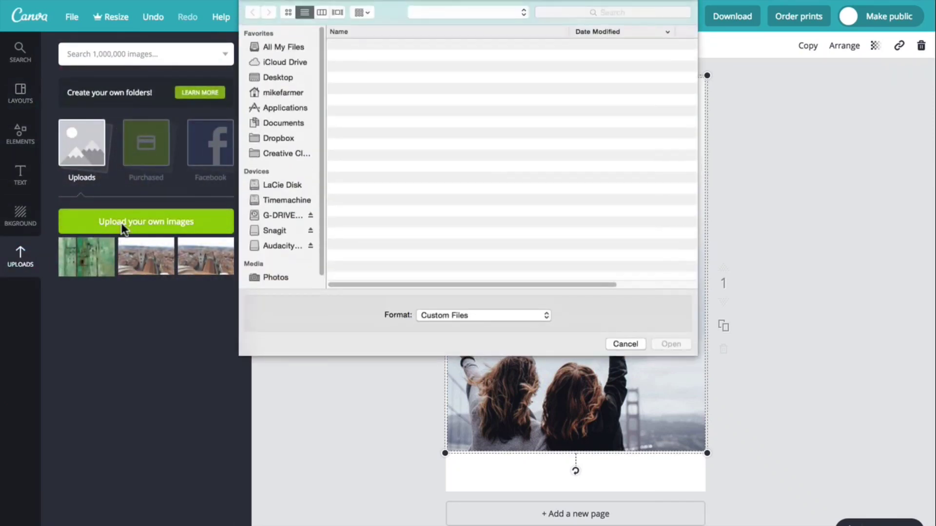
{"action": "left_click", "coordinate": [377, 80]}
{"action": "left_click", "coordinate": [677, 344]}
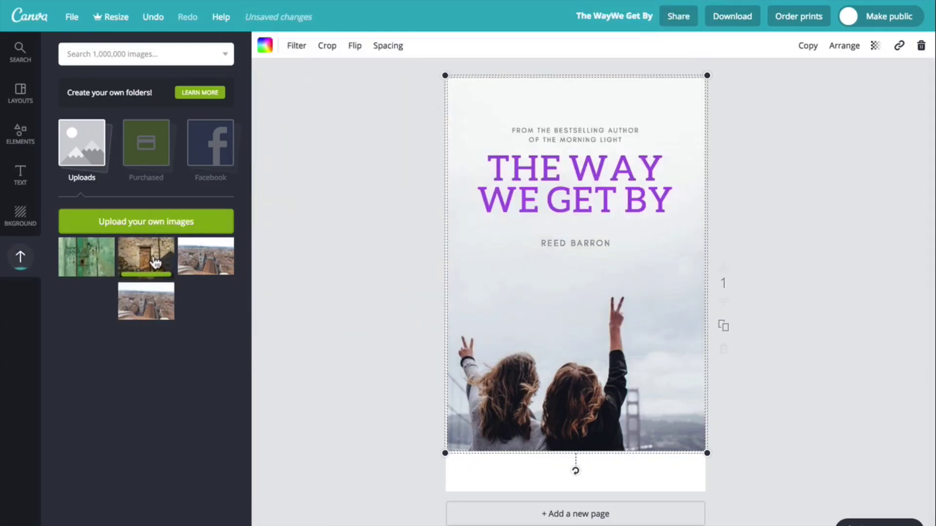
Replace the background photo with the uploaded door photo and shorten it from its upper edge to about 1421 × 1917.
{"action": "left_click_drag", "start_coordinate": [151, 253], "coordinate": [581, 347]}
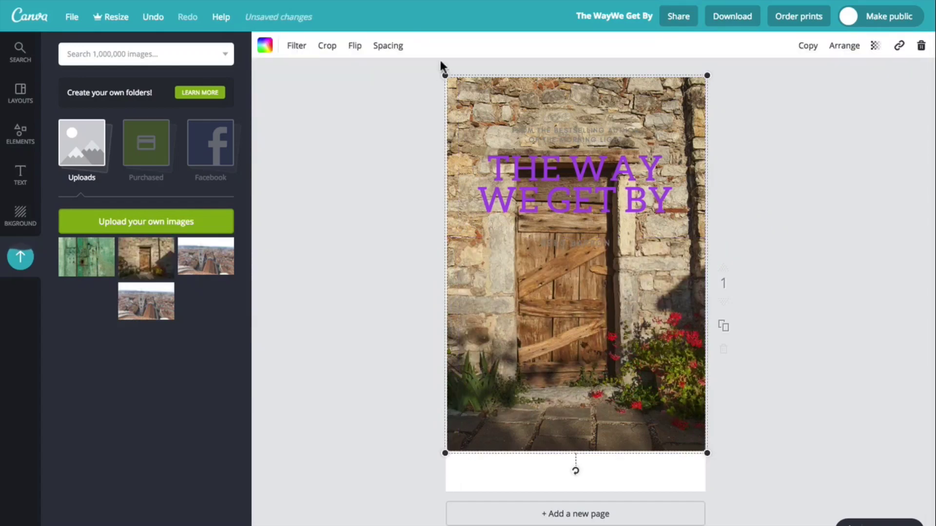
{"action": "left_click_drag", "start_coordinate": [445, 77], "coordinate": [446, 108]}
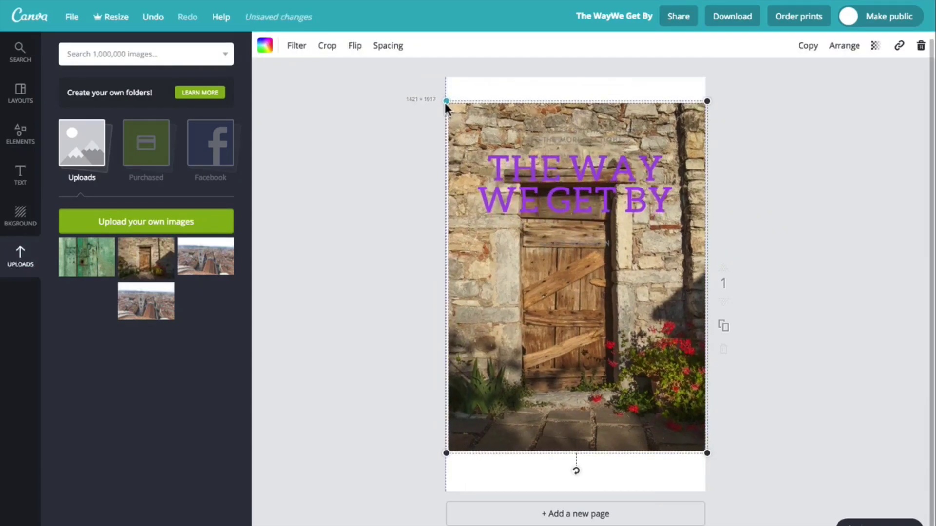
Add a green line with square ends from the Lines elements in the white strip below the door photo.
{"action": "left_click", "coordinate": [20, 138]}
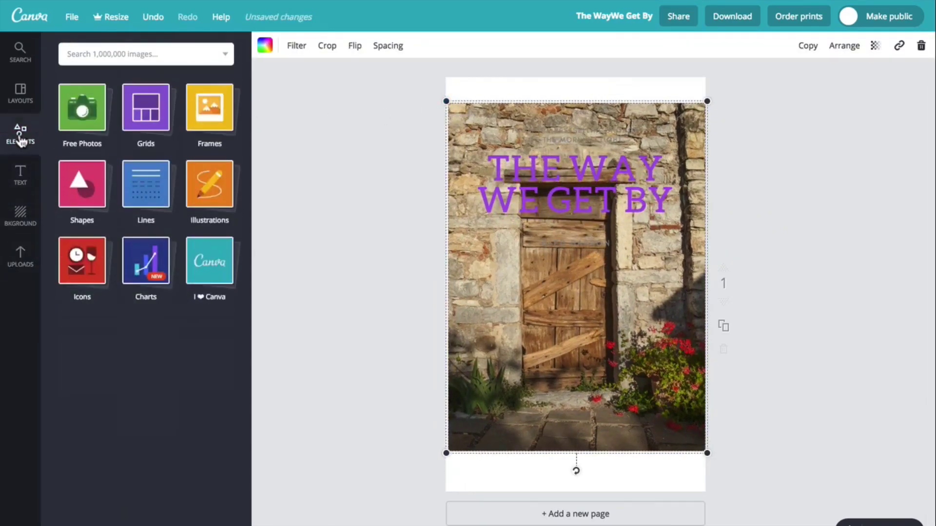
{"action": "left_click", "coordinate": [144, 190]}
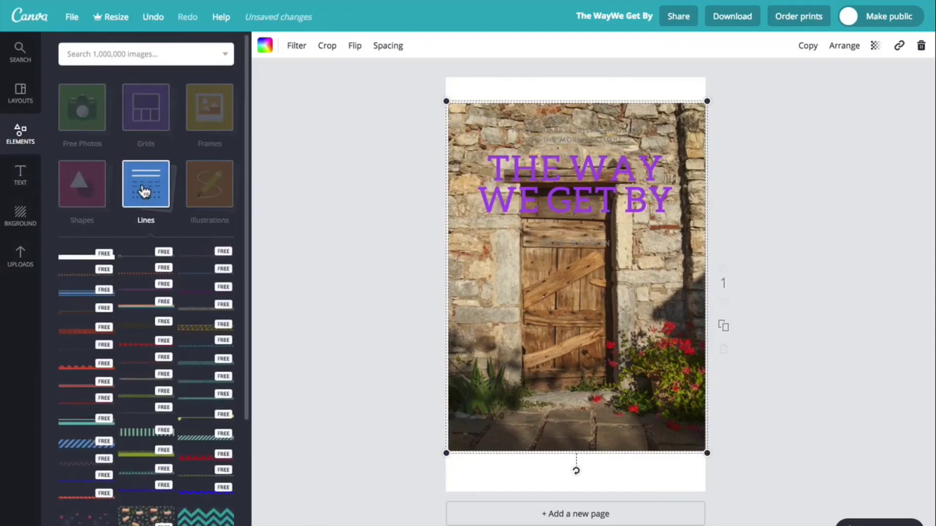
{"action": "left_click_drag", "start_coordinate": [138, 263], "coordinate": [525, 466]}
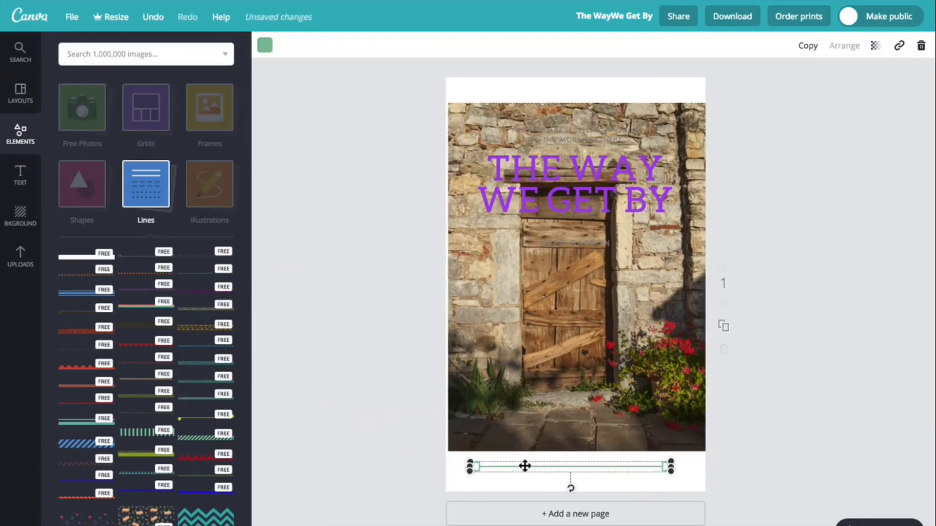
Add the "We are having a baby girl!" text group and enlarge it below the title until its main line is size 47.
{"action": "left_click", "coordinate": [21, 175]}
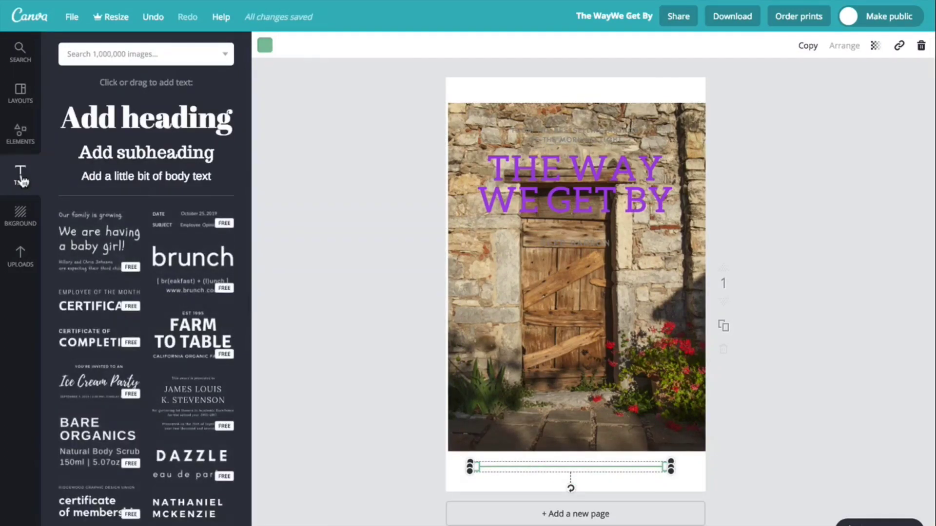
{"action": "left_click", "coordinate": [90, 244]}
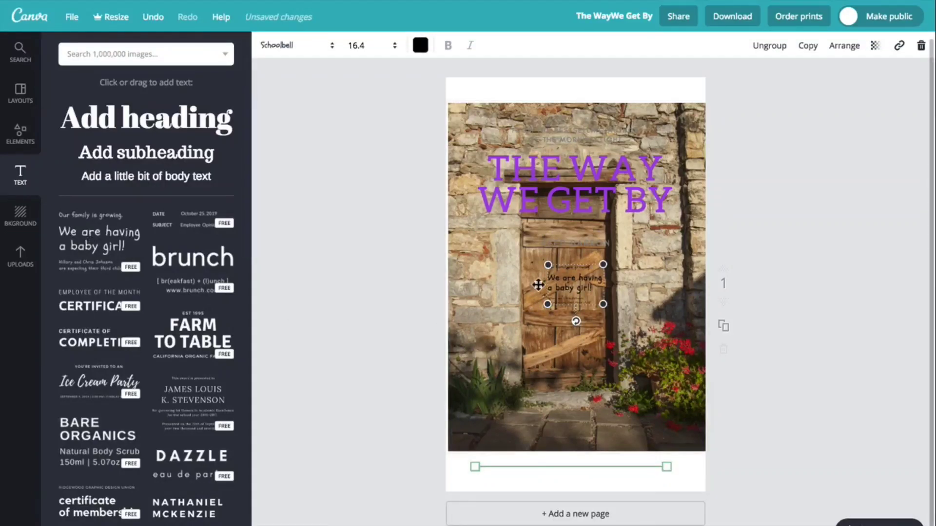
{"action": "left_click_drag", "start_coordinate": [538, 258], "coordinate": [495, 227]}
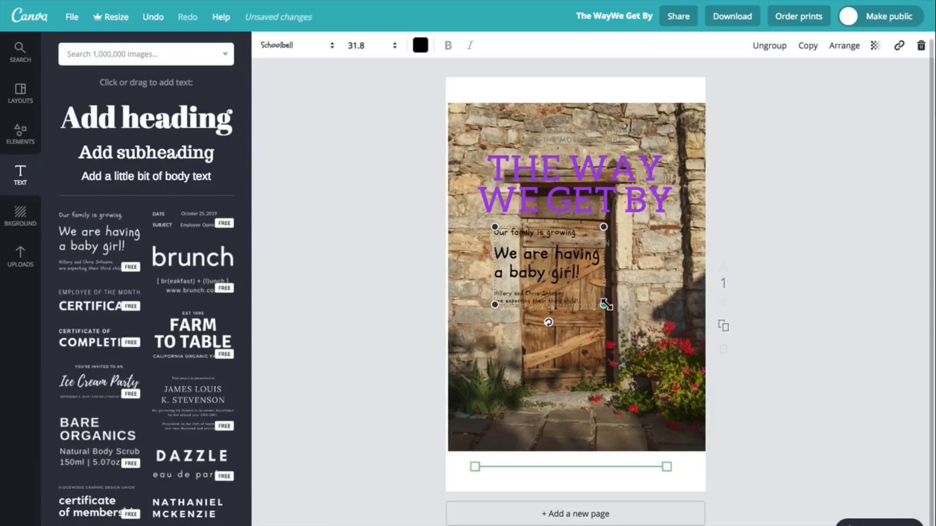
{"action": "left_click_drag", "start_coordinate": [606, 305], "coordinate": [658, 344]}
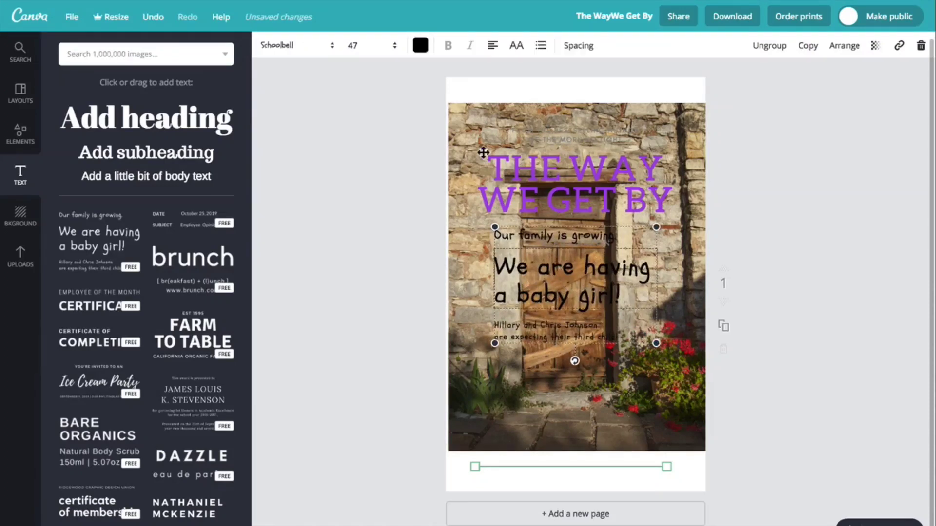
Colour the "We are having a baby girl!" line white.
{"action": "left_click", "coordinate": [420, 47]}
{"action": "left_click", "coordinate": [521, 209]}
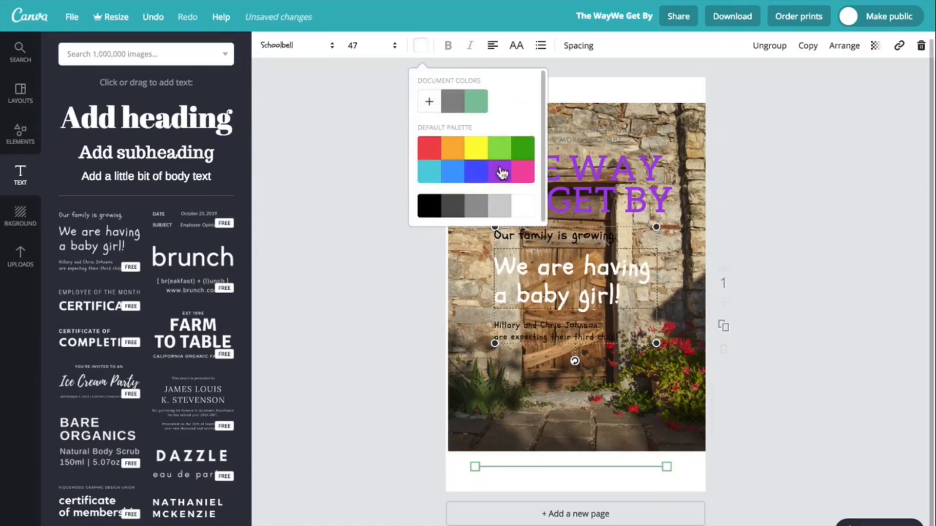
{"action": "left_click", "coordinate": [419, 48]}
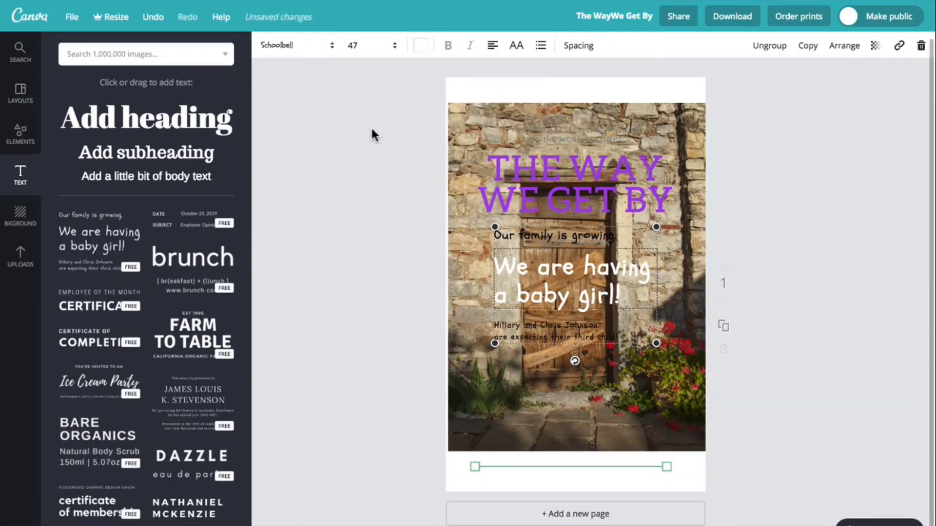
Save the book cover design.
{"action": "left_click", "coordinate": [69, 17]}
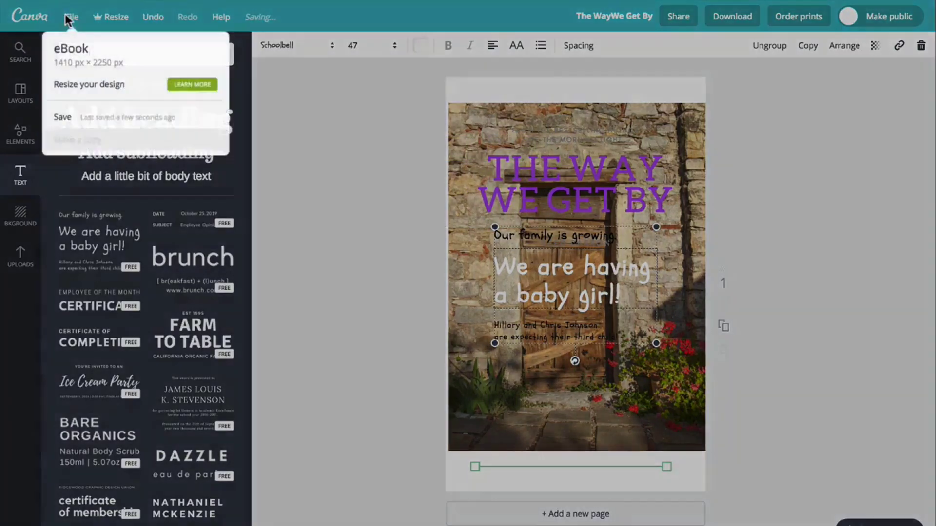
{"action": "left_click", "coordinate": [63, 125]}
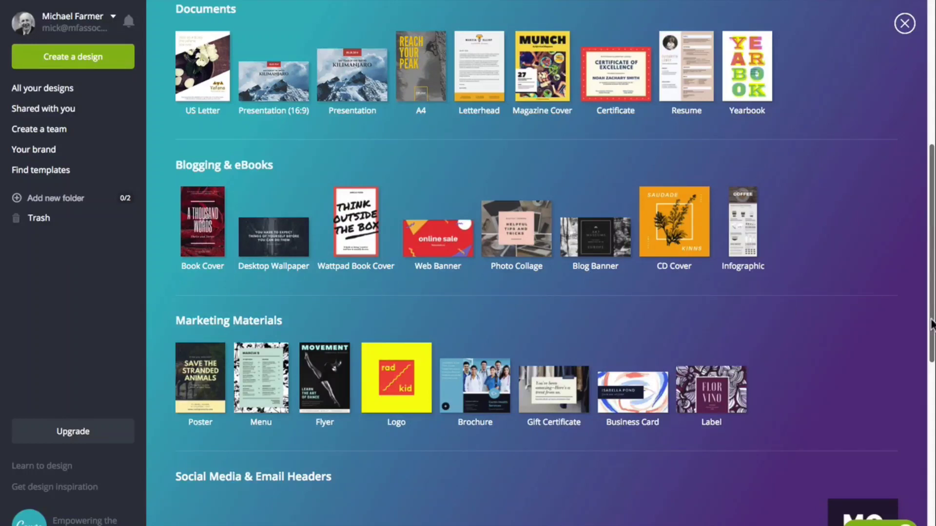
Create a new design with custom dimensions of 500 × 900 px.
{"action": "left_click_drag", "start_coordinate": [933, 324], "coordinate": [932, 161]}
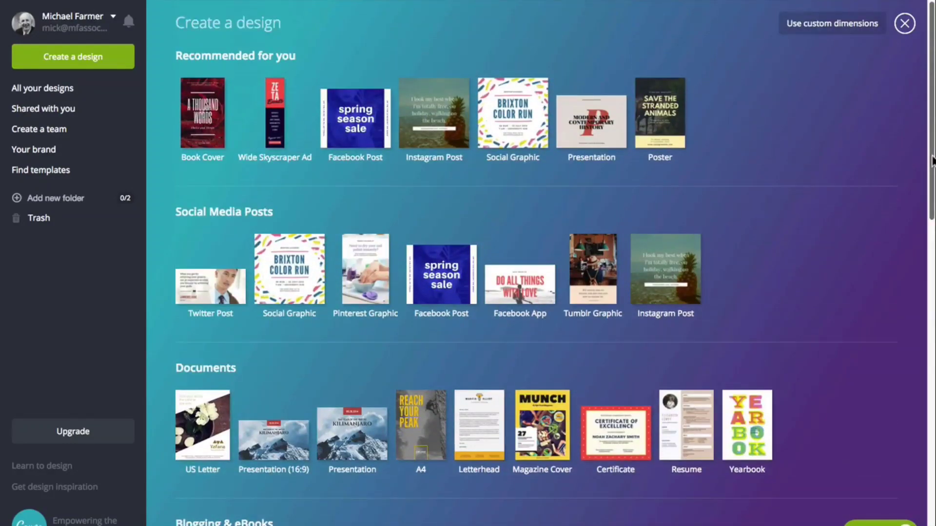
{"action": "left_click", "coordinate": [835, 27]}
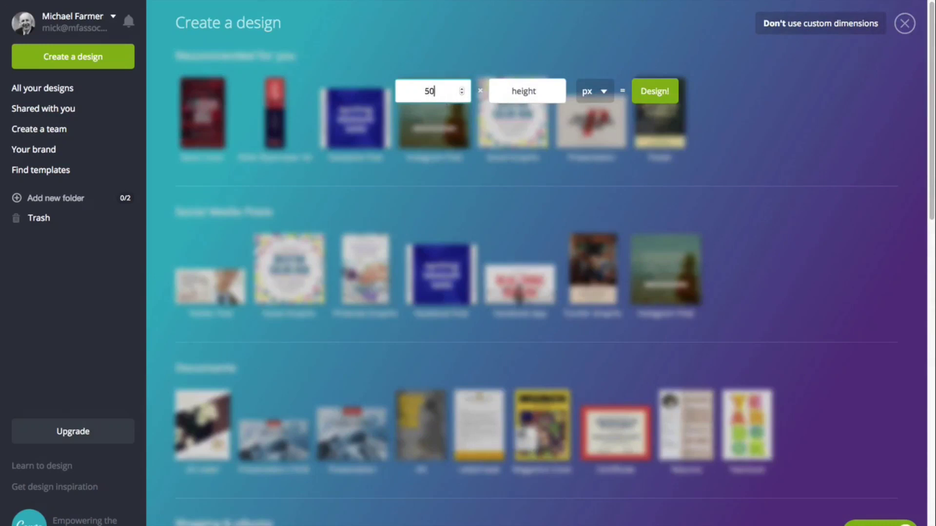
{"action": "left_click", "coordinate": [524, 91]}
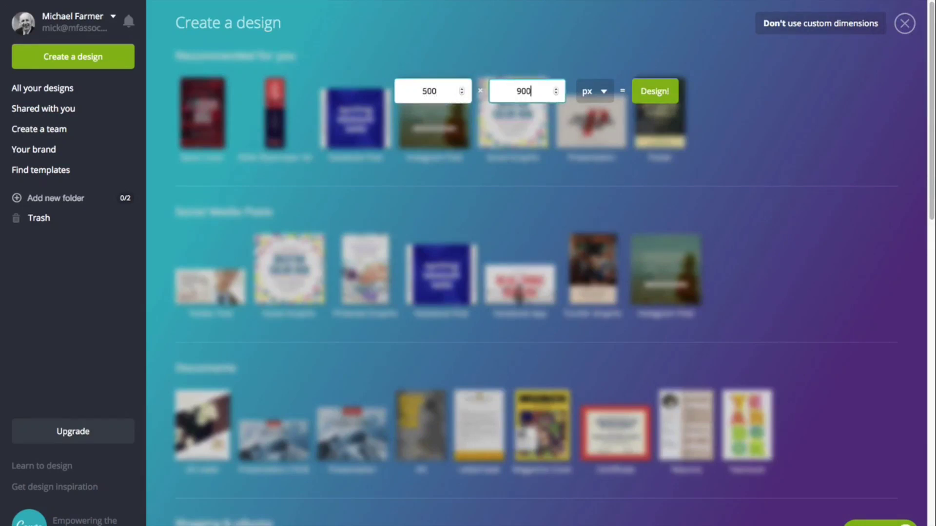
{"action": "left_click", "coordinate": [665, 93]}
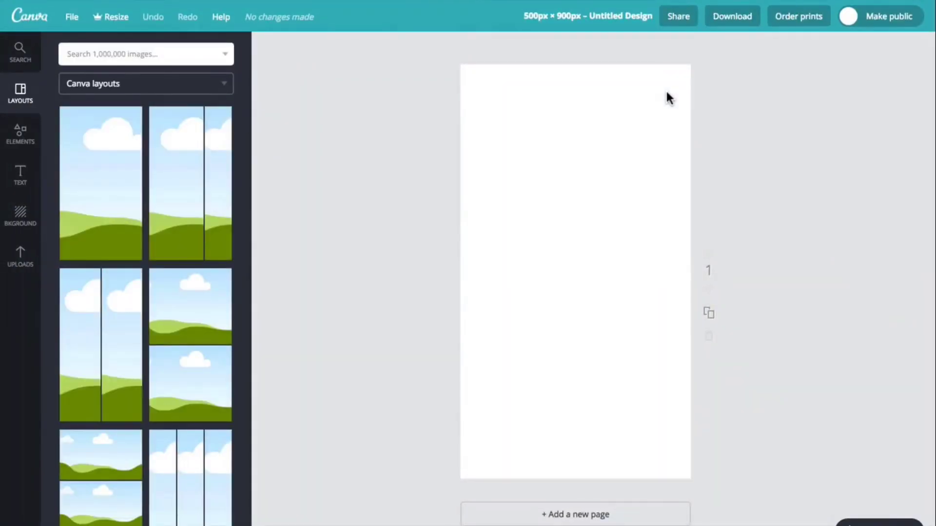
Apply the single-picture, two-stacked-pictures and wide-and-narrow column layouts in turn to the blank page.
{"action": "left_click", "coordinate": [87, 192]}
{"action": "left_click", "coordinate": [166, 309]}
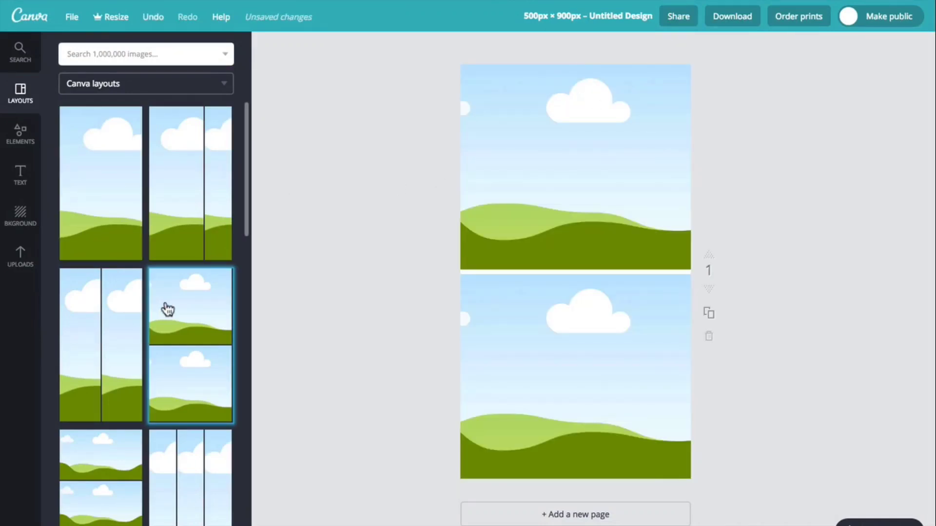
{"action": "left_click", "coordinate": [185, 215]}
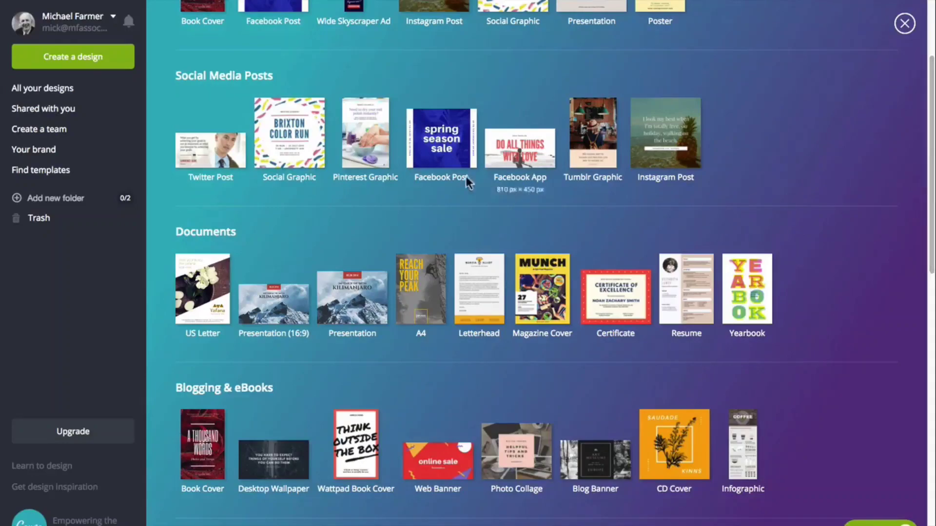
Create a Facebook Post design, try the HIKING and #tbt layouts, and apply the "sunday playlist" layout.
{"action": "left_click", "coordinate": [452, 167]}
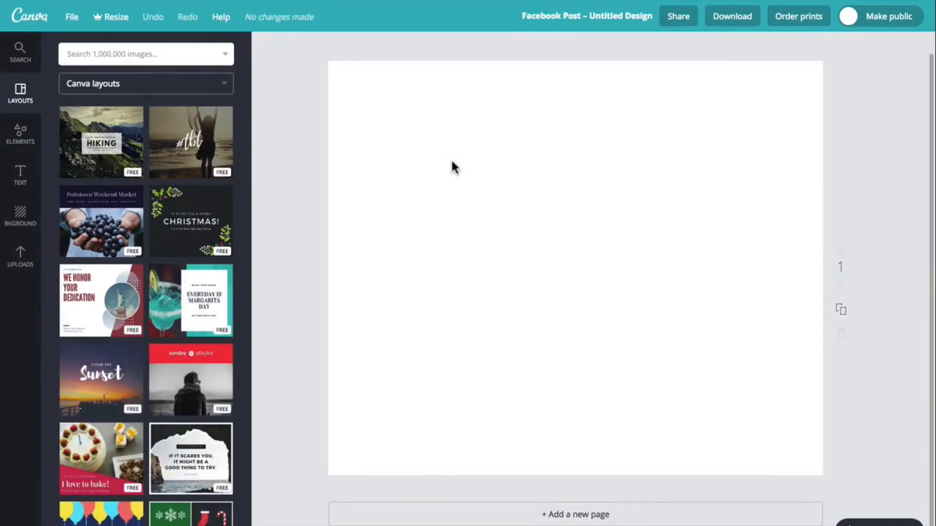
{"action": "left_click", "coordinate": [130, 127]}
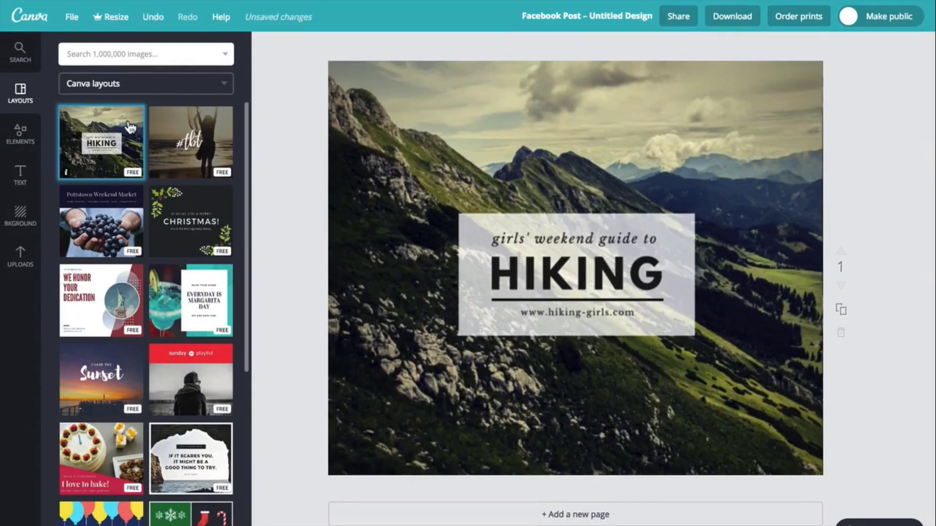
{"action": "left_click", "coordinate": [174, 128]}
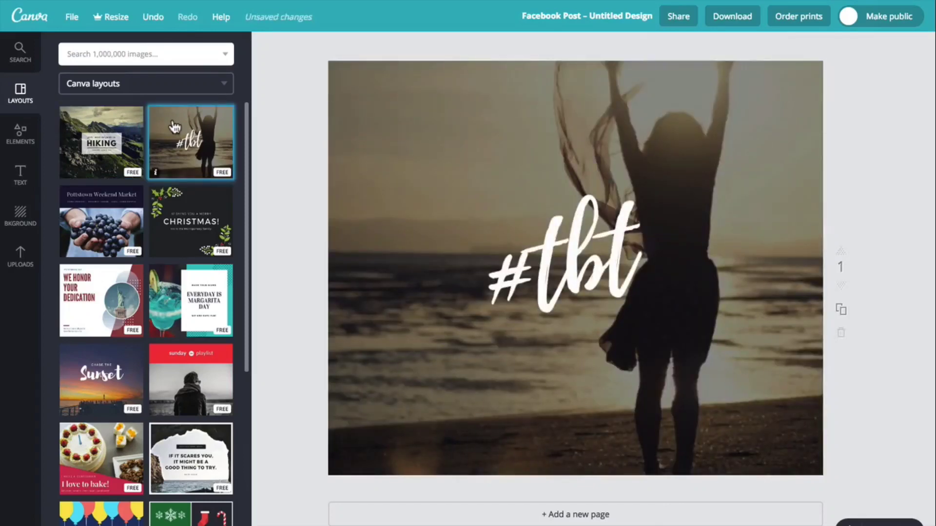
{"action": "left_click", "coordinate": [218, 370]}
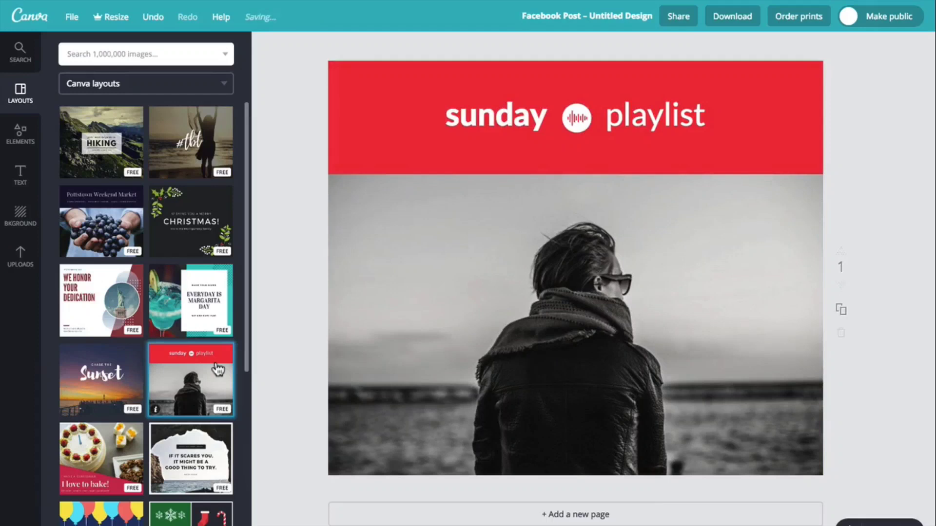
Change the font of the word "sunday" in the red header to Abril Fatface.
{"action": "left_click", "coordinate": [513, 125]}
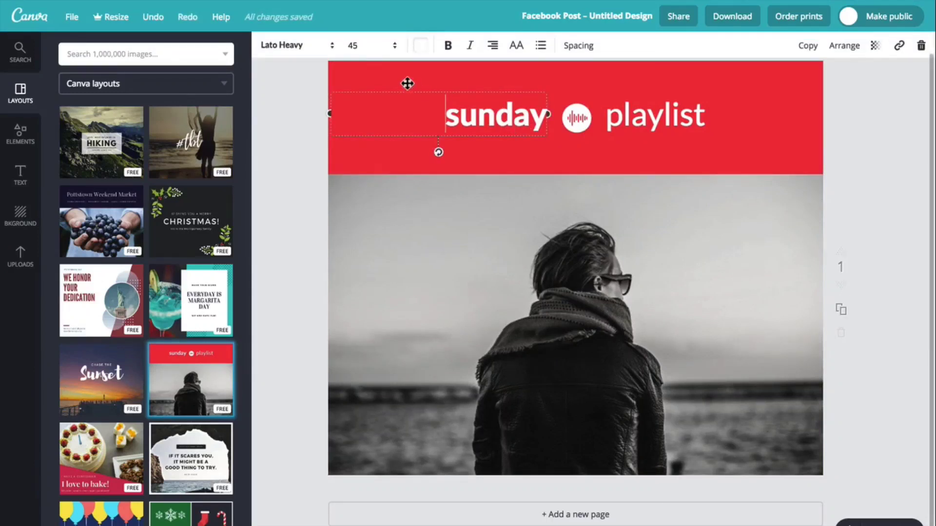
{"action": "left_click", "coordinate": [332, 46]}
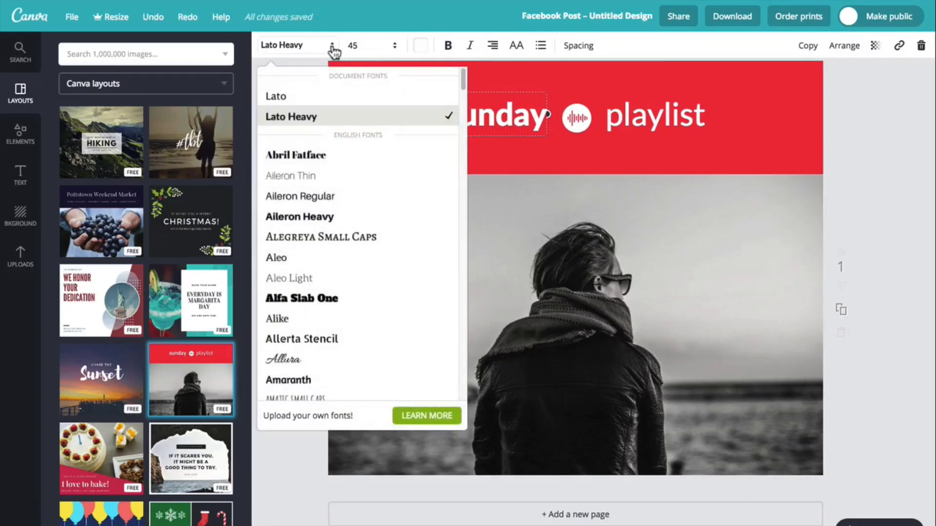
{"action": "left_click", "coordinate": [309, 156]}
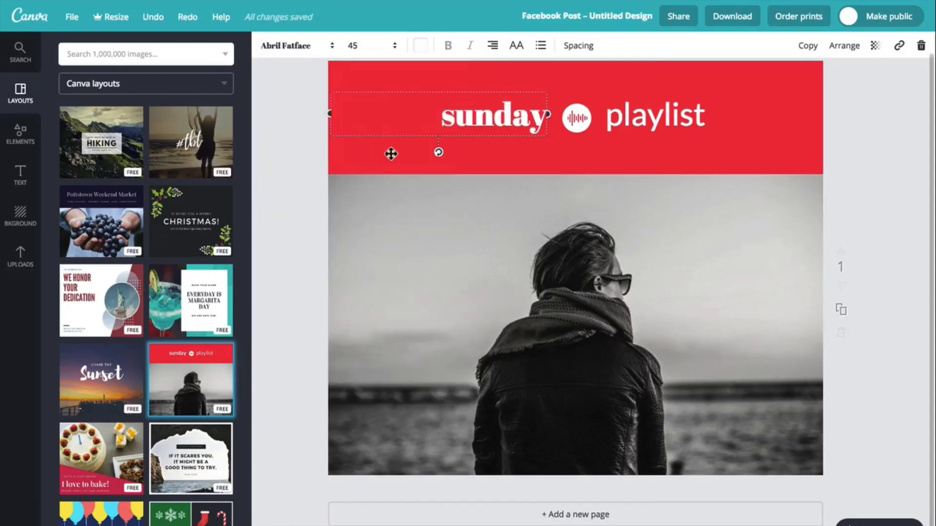
Change the font of the word "playlist" in the red header to Aleo Light.
{"action": "left_click", "coordinate": [652, 120]}
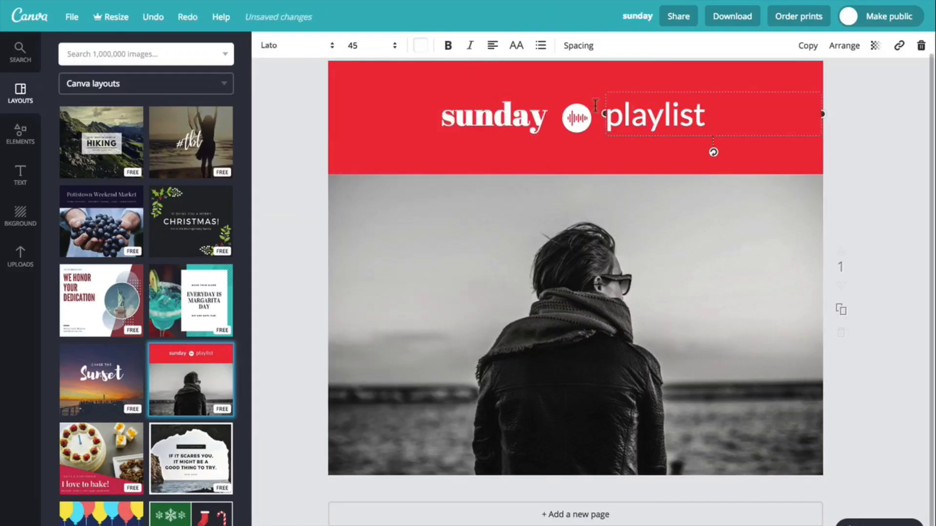
{"action": "left_click", "coordinate": [323, 50]}
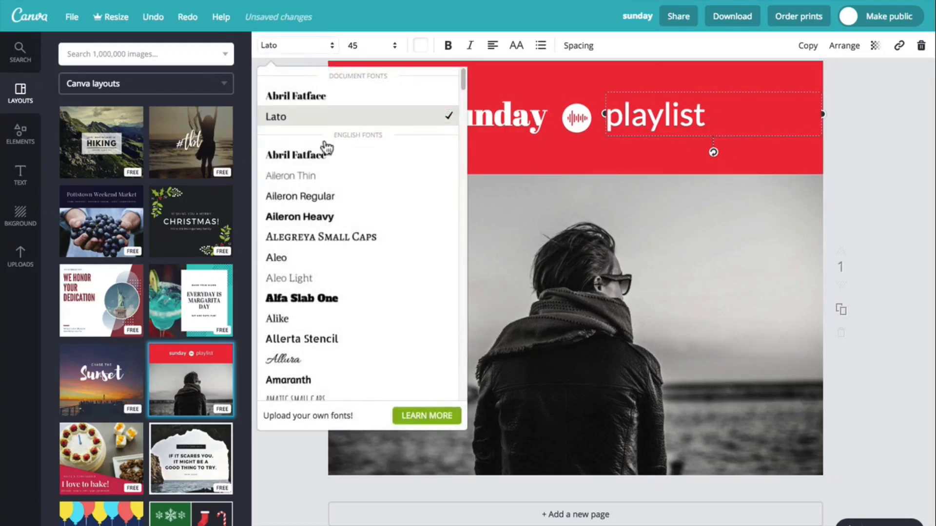
{"action": "left_click", "coordinate": [324, 276]}
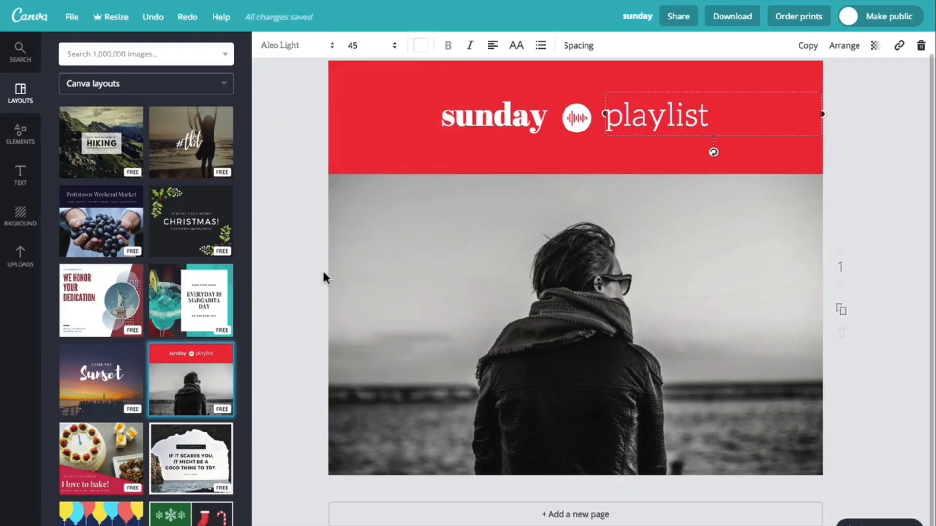
Set the word "playlist" to size 36 and colour it yellow.
{"action": "left_click", "coordinate": [393, 45]}
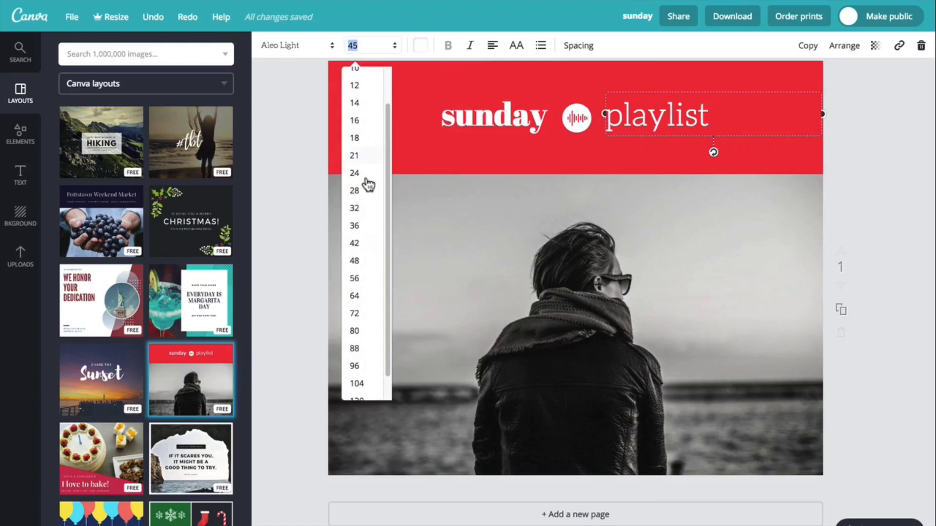
{"action": "left_click", "coordinate": [360, 226]}
{"action": "left_click", "coordinate": [422, 50]}
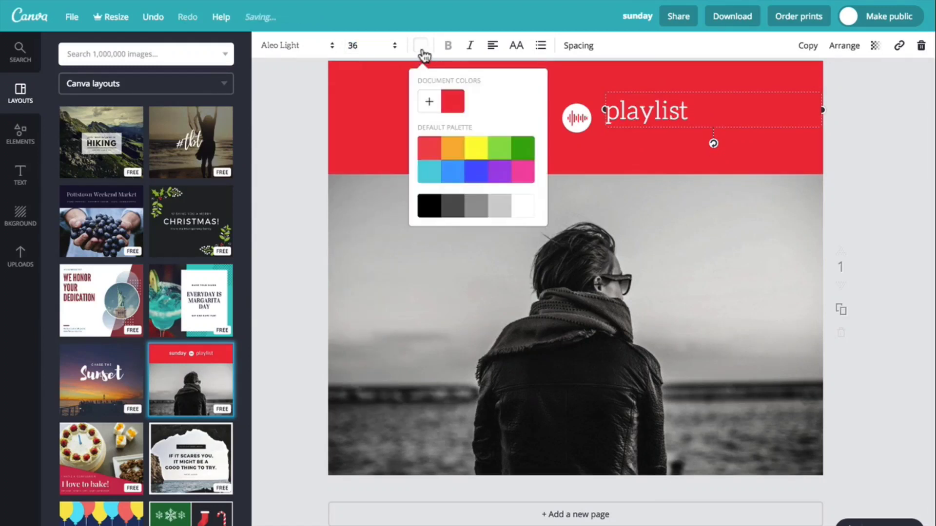
{"action": "left_click", "coordinate": [475, 149]}
{"action": "left_click", "coordinate": [421, 46]}
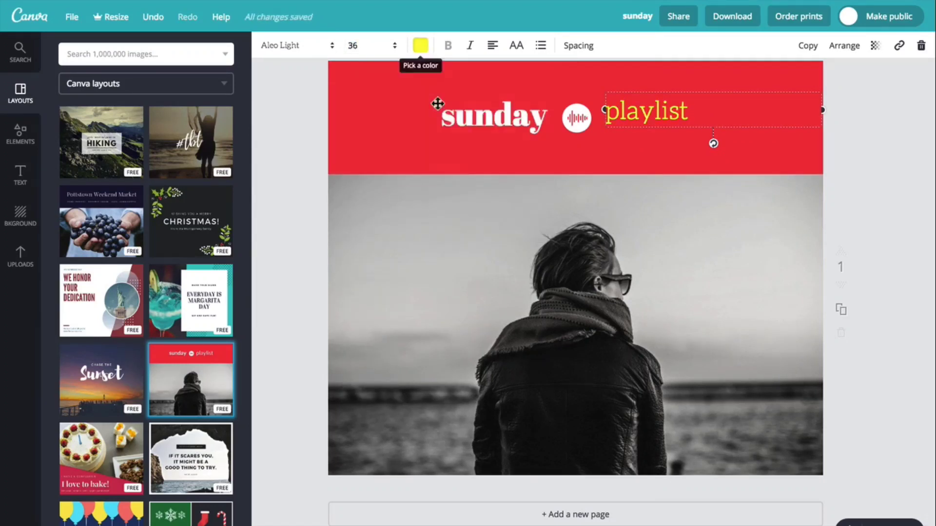
Upload the image test_image1.jpg as a replacement for the template's main photo.
{"action": "left_click", "coordinate": [511, 305]}
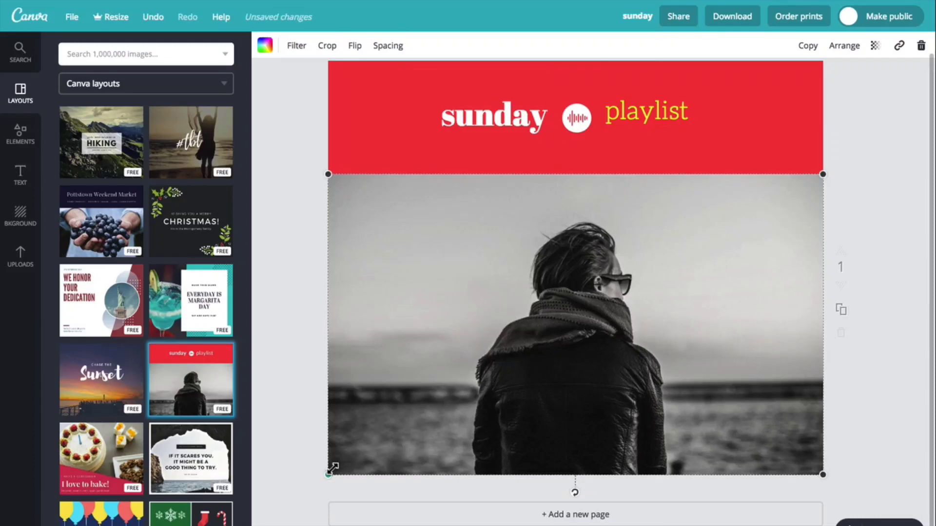
{"action": "mouse_move", "coordinate": [333, 469]}
{"action": "left_mouse_down"}
{"action": "mouse_move", "coordinate": [412, 416]}
{"action": "mouse_move", "coordinate": [333, 468]}
{"action": "left_mouse_up"}
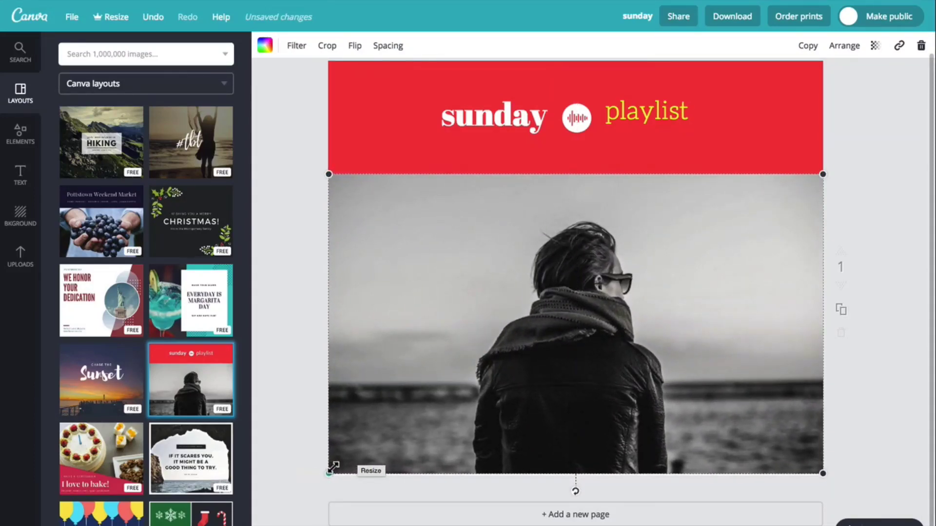
{"action": "left_click", "coordinate": [28, 265]}
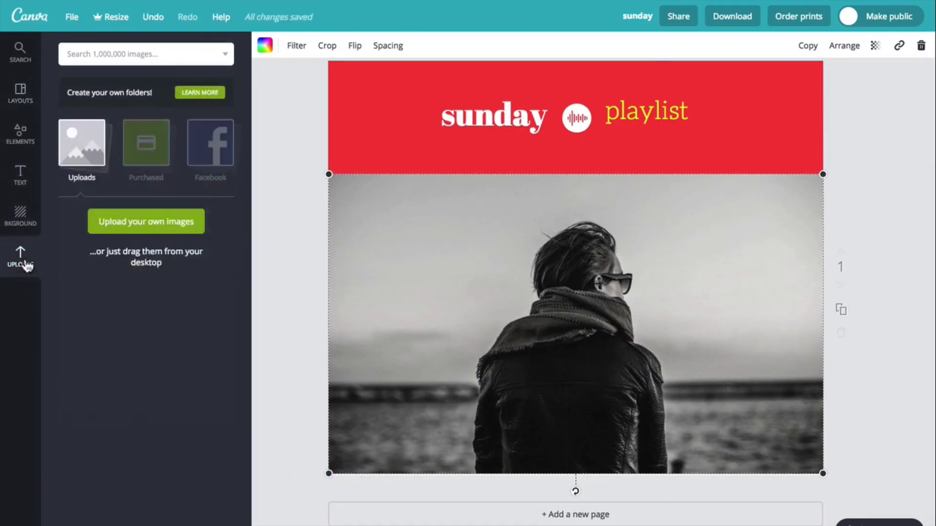
{"action": "left_click", "coordinate": [143, 229]}
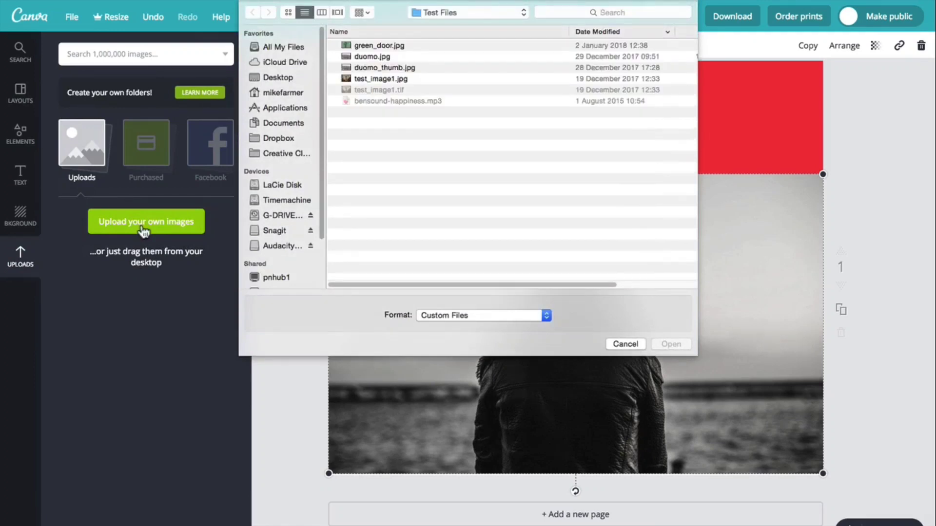
{"action": "left_click", "coordinate": [390, 79]}
{"action": "left_click", "coordinate": [671, 345]}
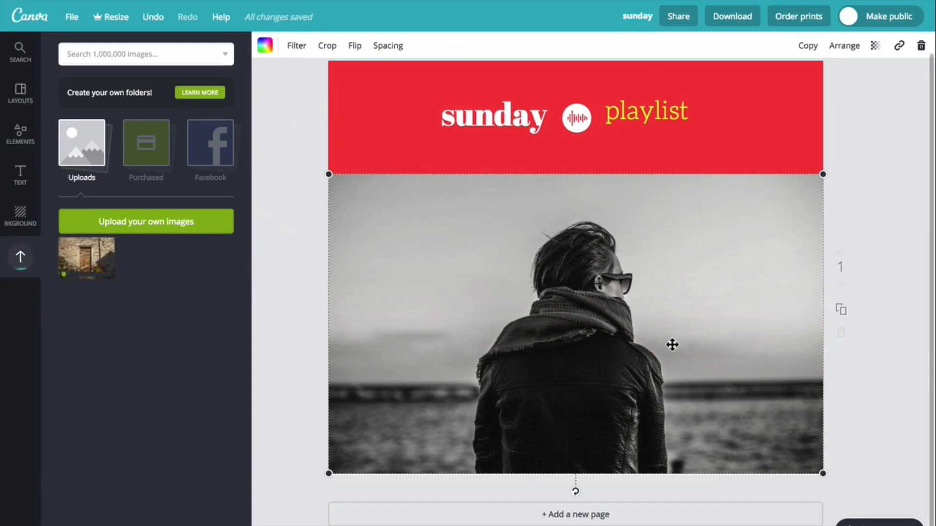
Replace the template's main photo with the uploaded door photo and move it directly below the red header.
{"action": "left_click", "coordinate": [95, 256]}
{"action": "left_click", "coordinate": [424, 463]}
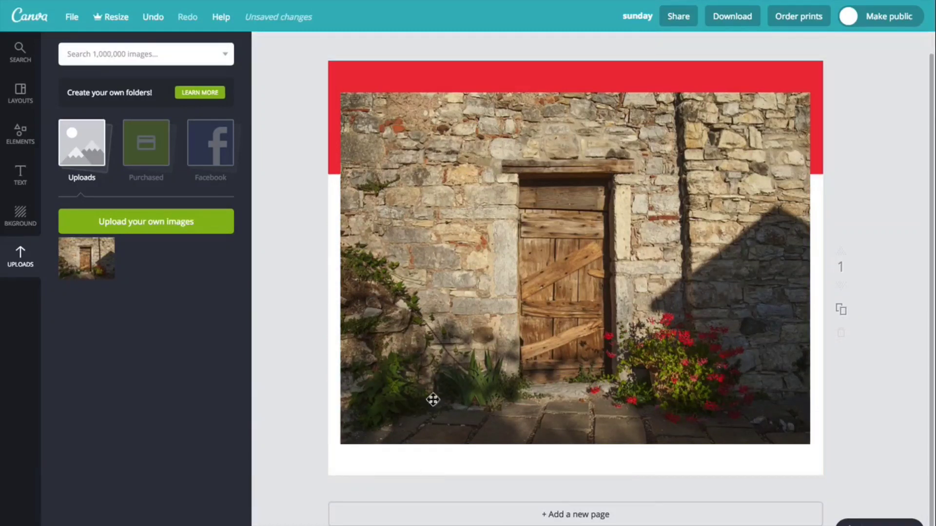
{"action": "left_click_drag", "start_coordinate": [447, 320], "coordinate": [437, 399]}
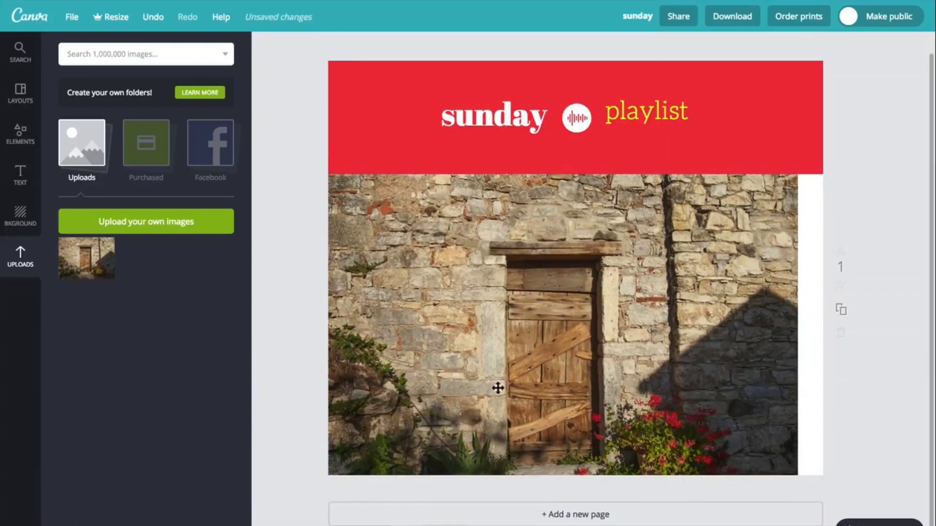
Resize the door photo to fit entirely below the red header and centre it with margins on both sides.
{"action": "left_click", "coordinate": [650, 319]}
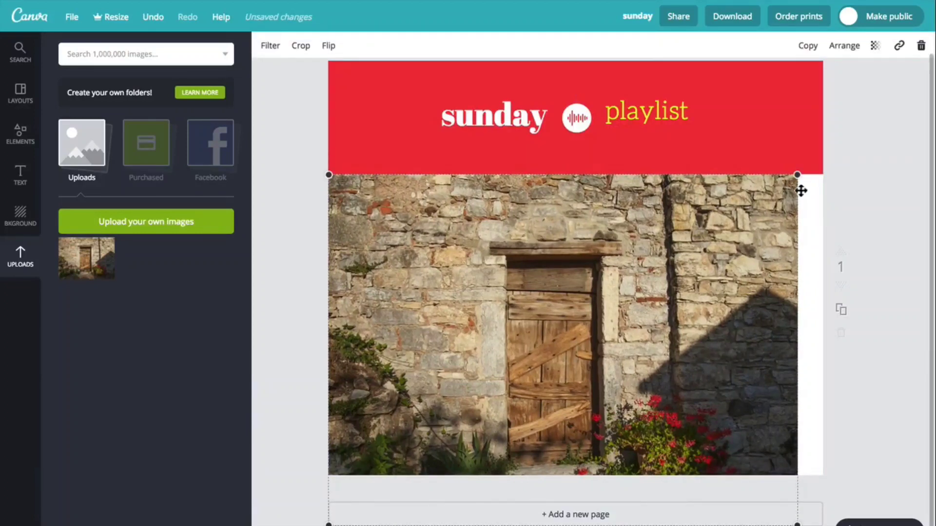
{"action": "left_click_drag", "start_coordinate": [796, 175], "coordinate": [827, 159]}
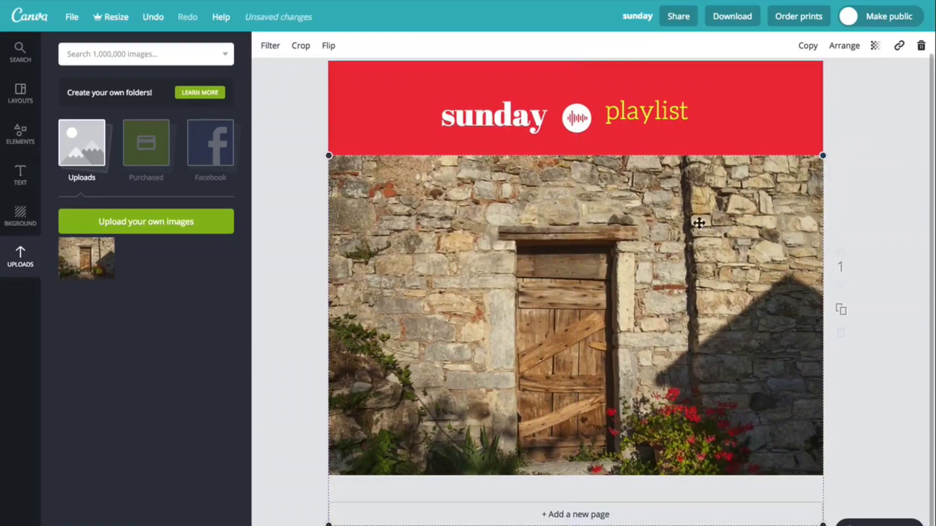
{"action": "left_click_drag", "start_coordinate": [698, 224], "coordinate": [698, 245]}
{"action": "left_click_drag", "start_coordinate": [330, 177], "coordinate": [379, 213]}
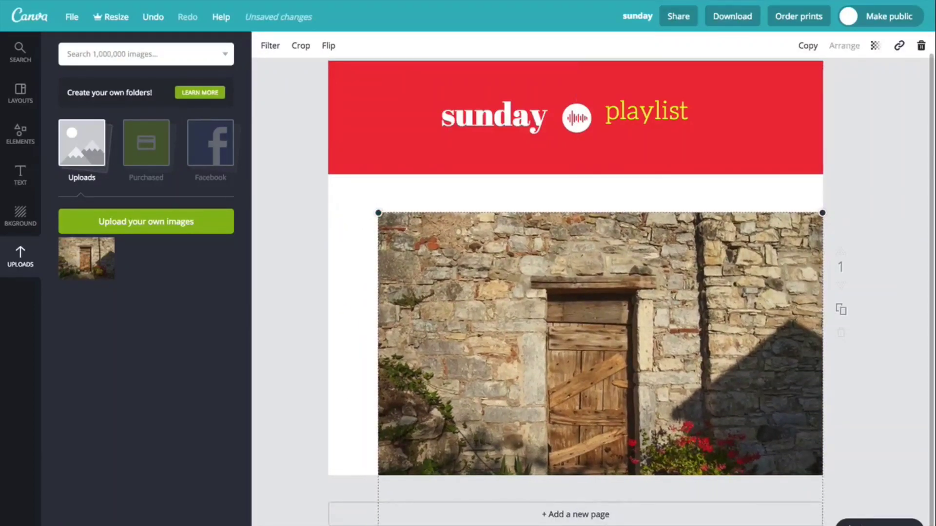
{"action": "left_click_drag", "start_coordinate": [823, 525], "coordinate": [766, 503]}
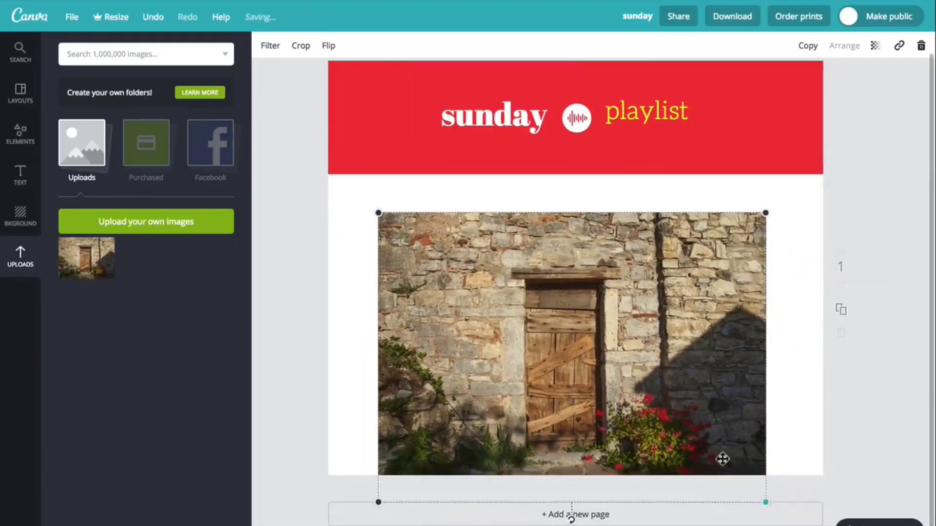
{"action": "left_click_drag", "start_coordinate": [604, 378], "coordinate": [601, 347]}
Try solid orange and white page backgrounds, and apply the yellow watermelon-slice pattern.
{"action": "left_click", "coordinate": [21, 213]}
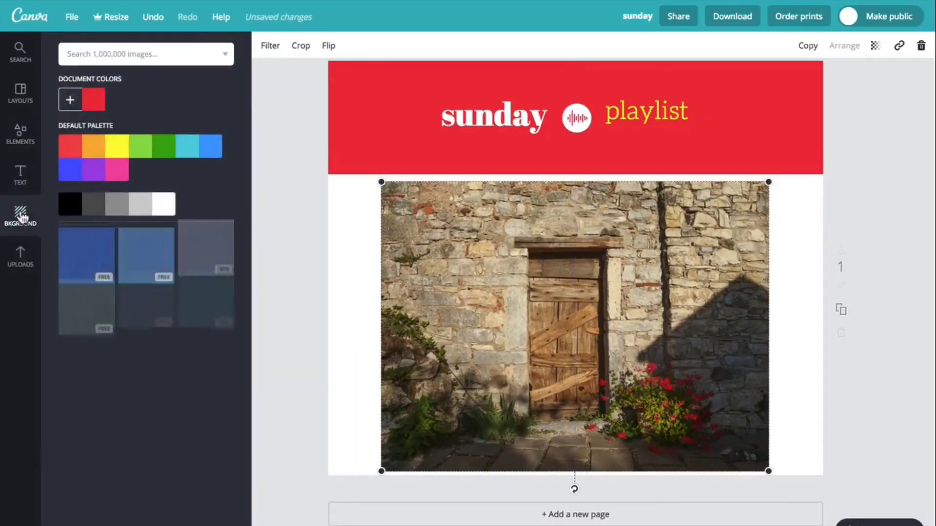
{"action": "left_click", "coordinate": [95, 150]}
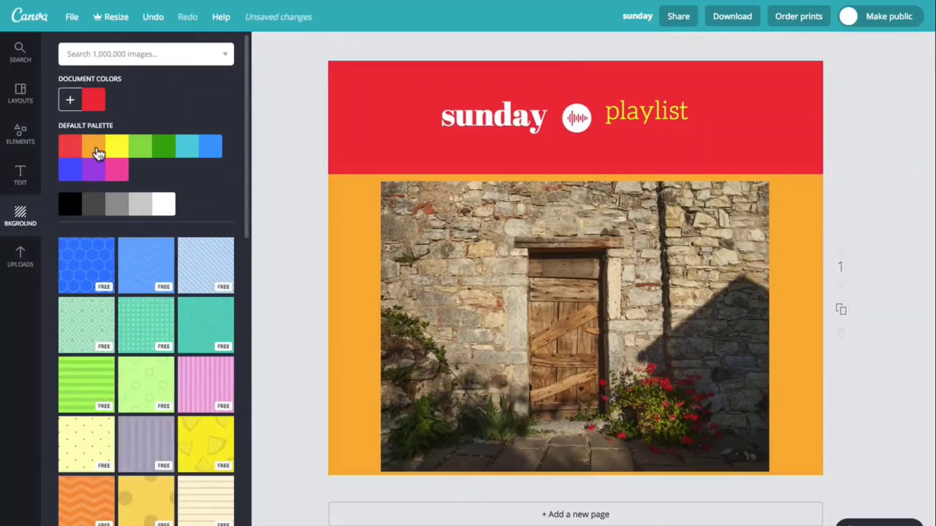
{"action": "left_click", "coordinate": [169, 205]}
{"action": "left_click", "coordinate": [211, 445]}
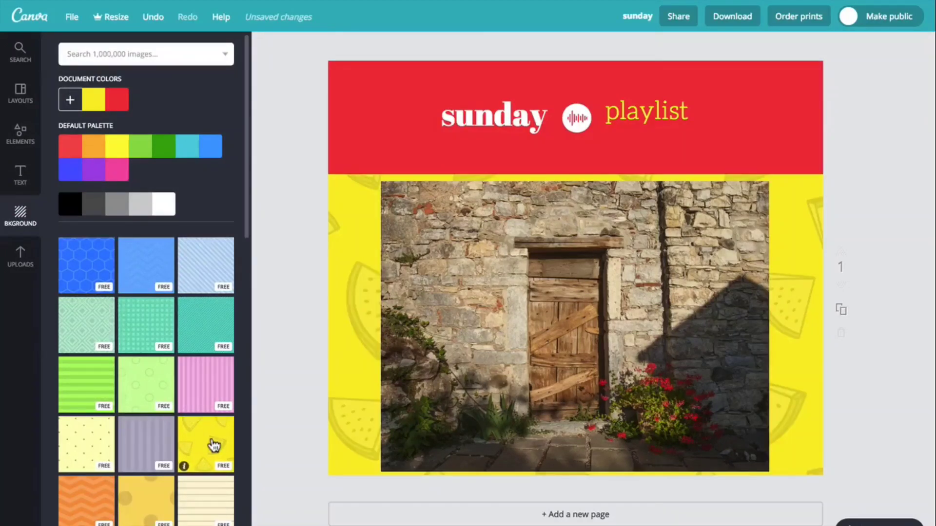
Add the thin green line with square ends and place it horizontally across the bottom of the door photo.
{"action": "left_click", "coordinate": [25, 143]}
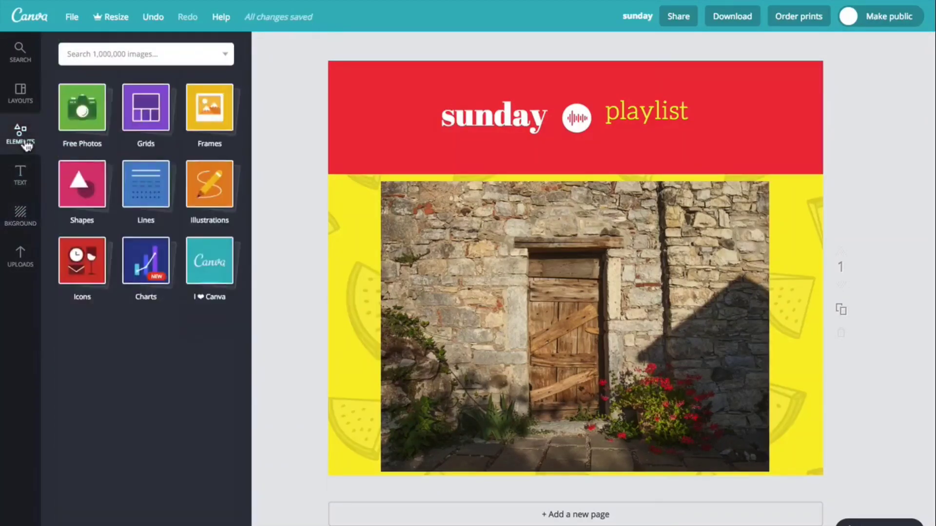
{"action": "left_click", "coordinate": [141, 197]}
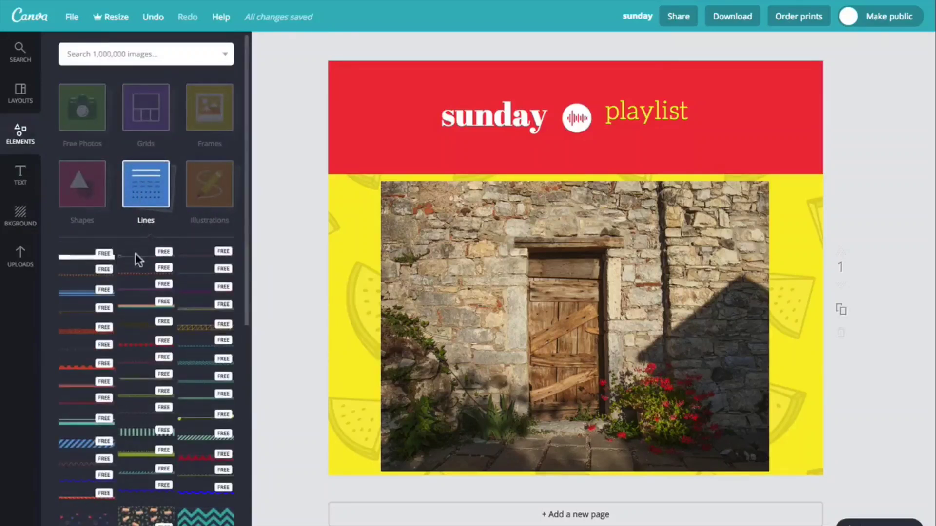
{"action": "left_click", "coordinate": [136, 255]}
{"action": "left_click_drag", "start_coordinate": [549, 269], "coordinate": [553, 451]}
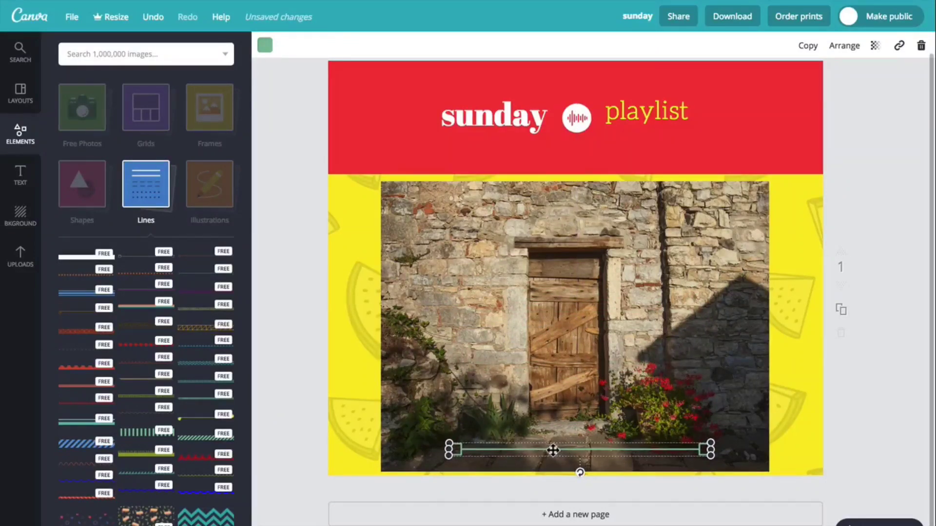
{"action": "left_click", "coordinate": [84, 198]}
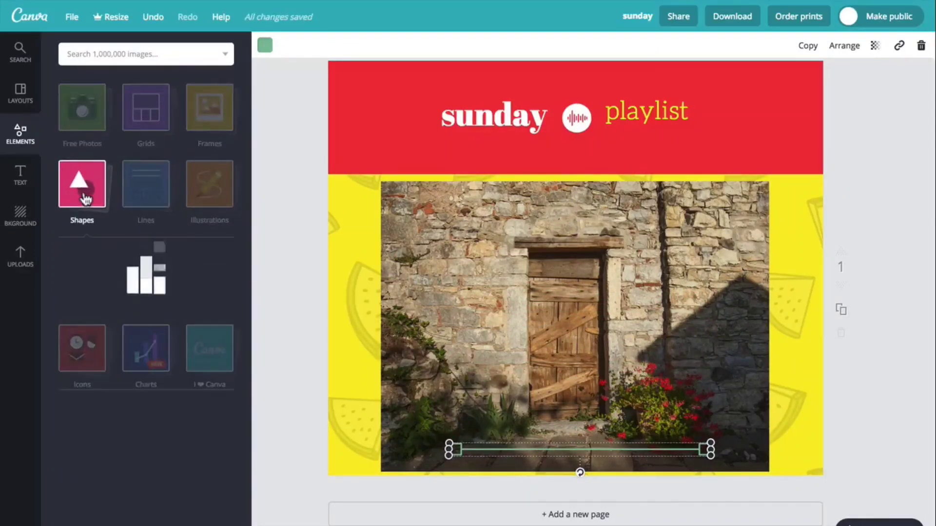
{"action": "left_click", "coordinate": [84, 195]}
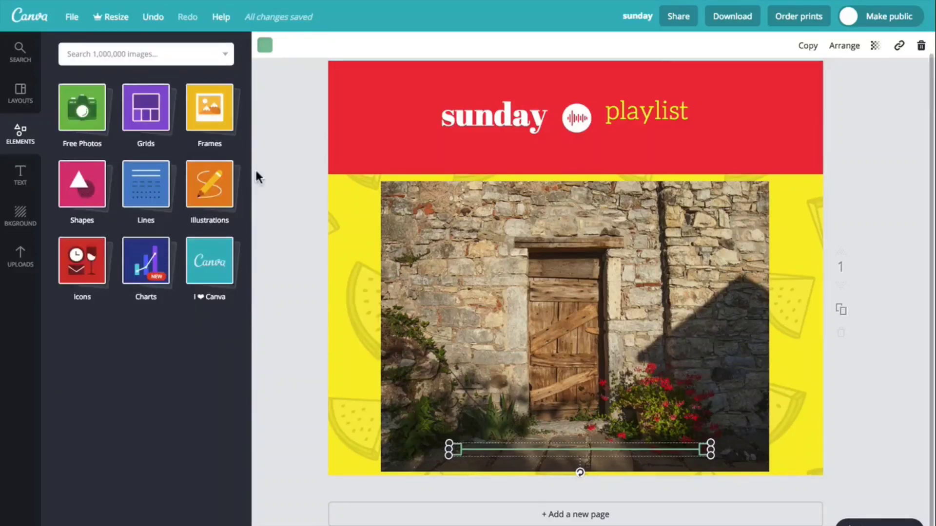
Save the Facebook post design, and undo and redo the placement of the green line.
{"action": "left_click", "coordinate": [71, 16]}
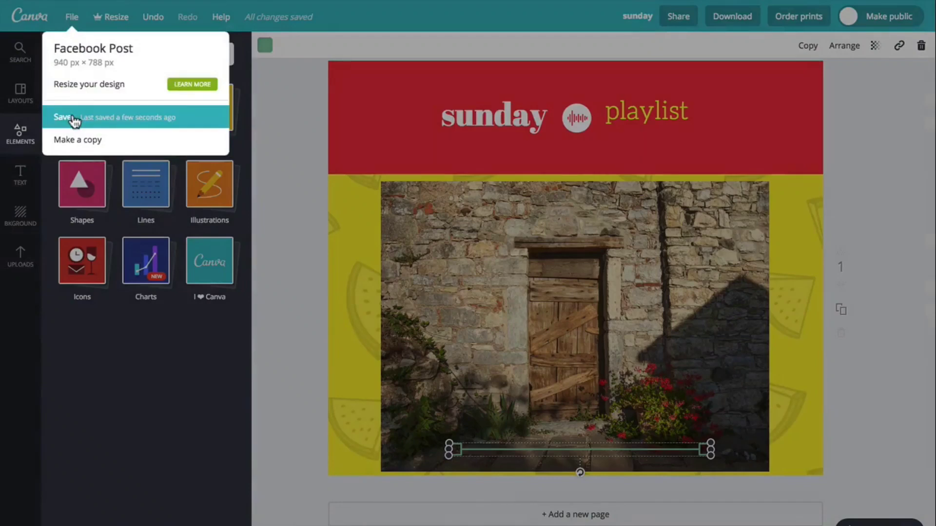
{"action": "left_click", "coordinate": [73, 120]}
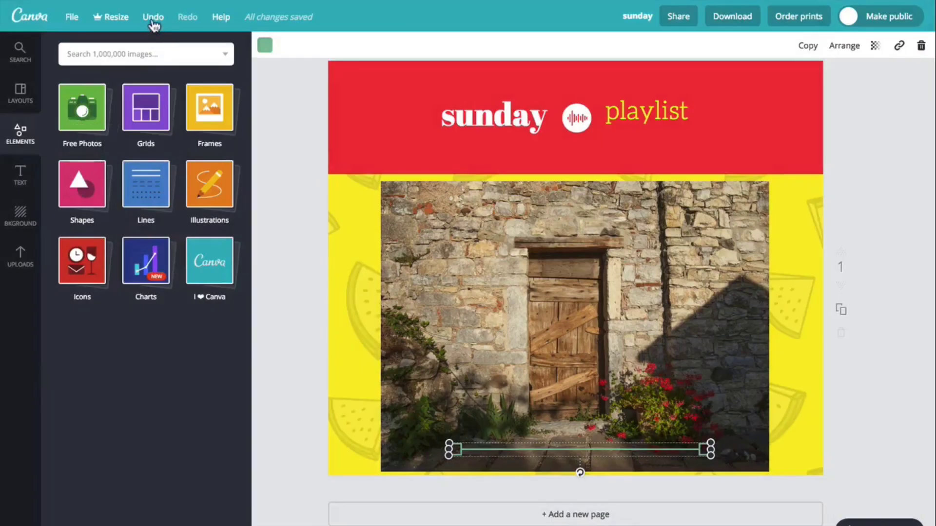
{"action": "left_click", "coordinate": [153, 19]}
{"action": "left_click", "coordinate": [189, 19]}
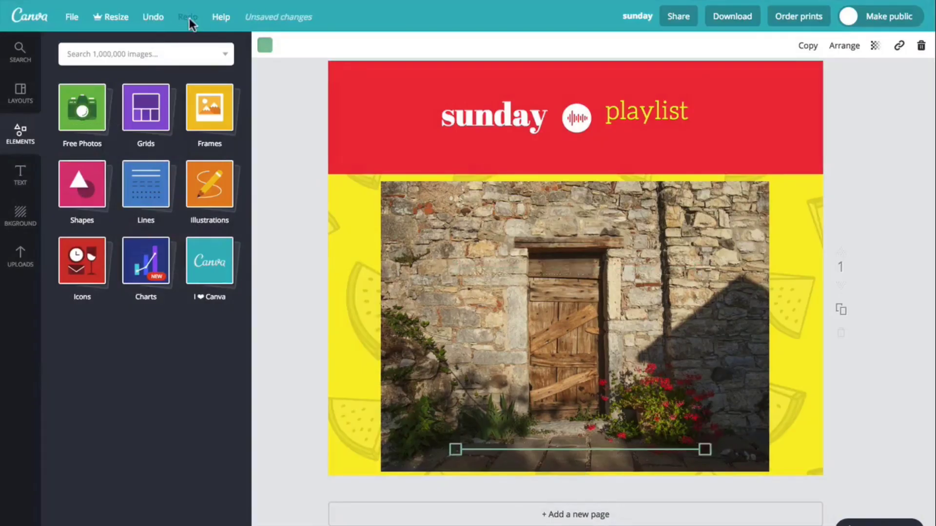